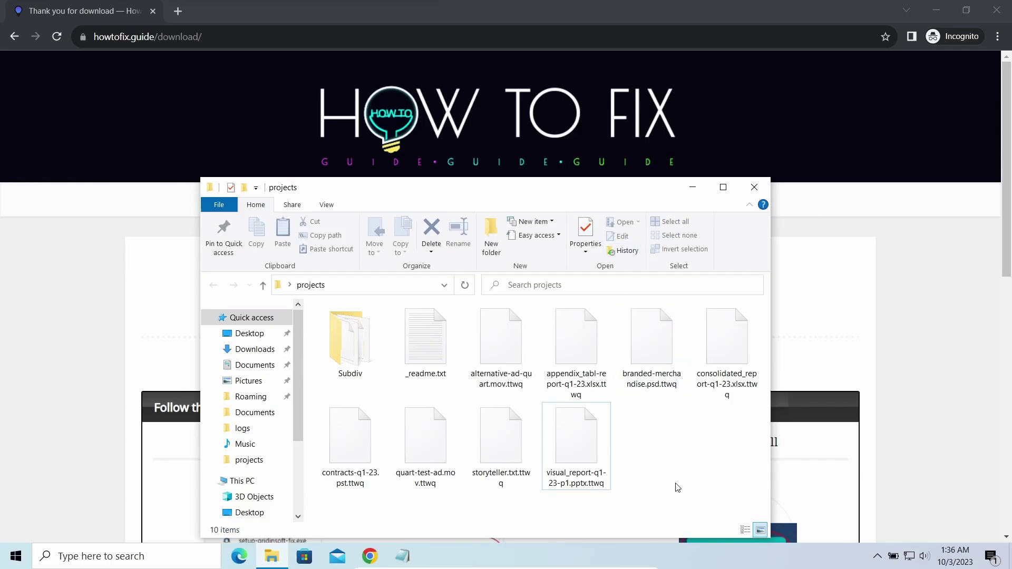
Review the _readme.txt ransom note and the encrypted bottom-row files, then bring Chrome forward.
left_click(405, 556)
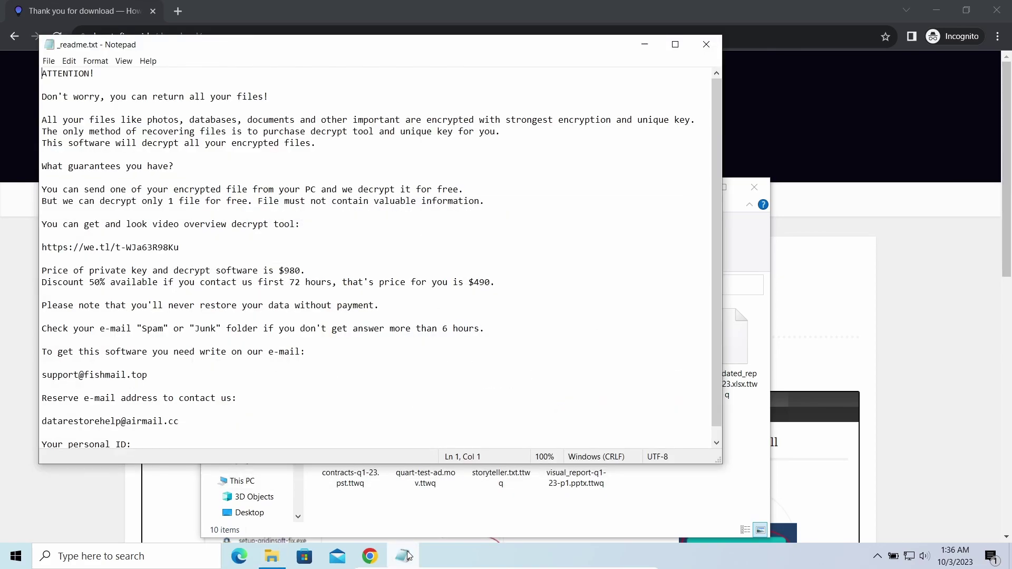
left_click(406, 556)
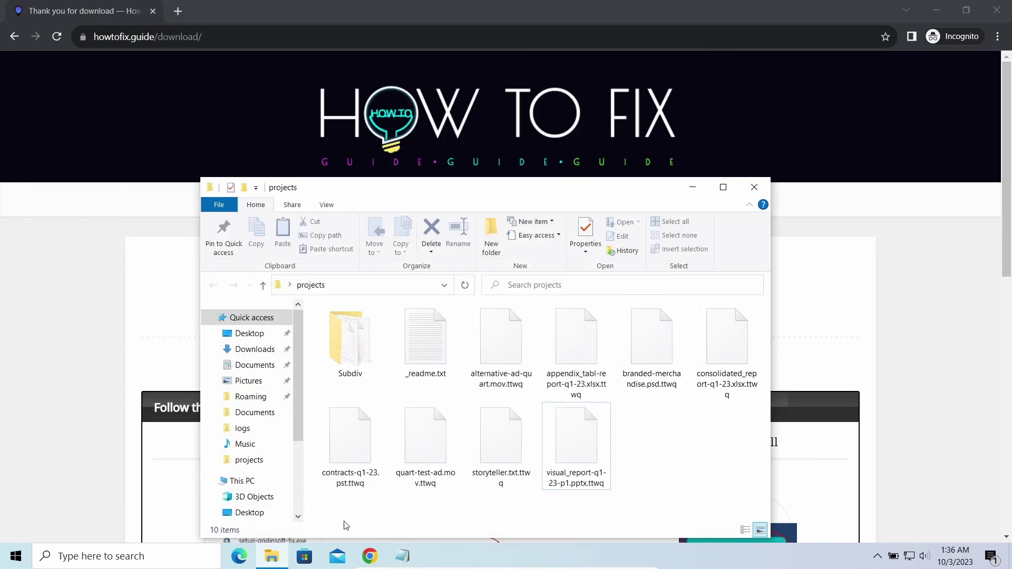
left_click_drag(344, 524, 645, 443)
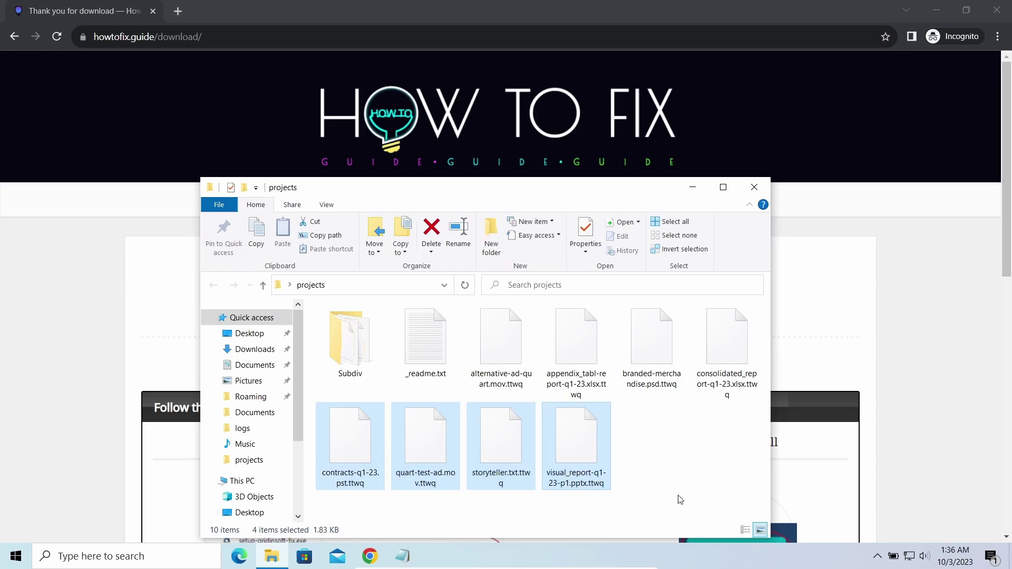
left_click(721, 430)
left_click(799, 311)
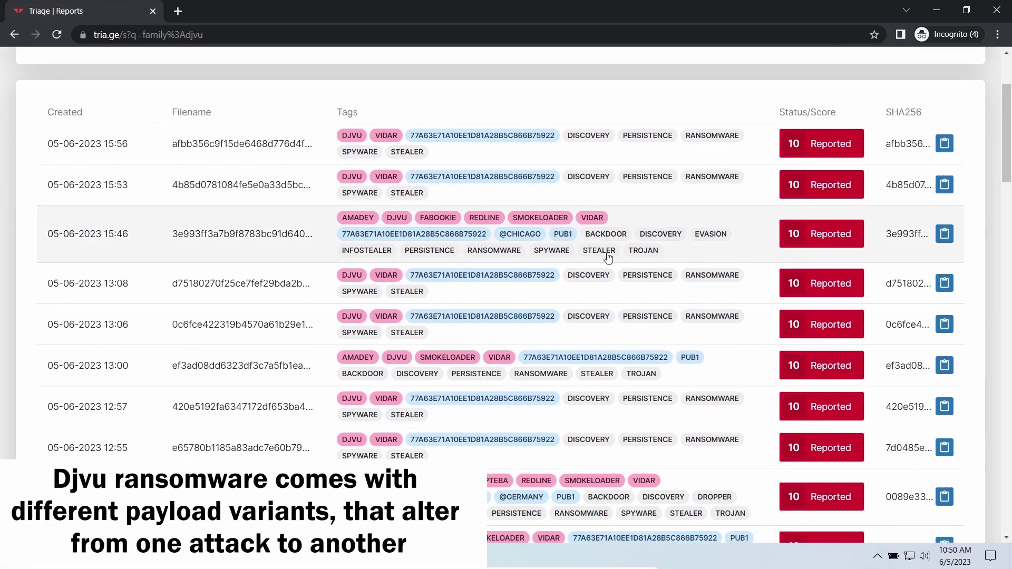
scroll(610, 266, "down", 2)
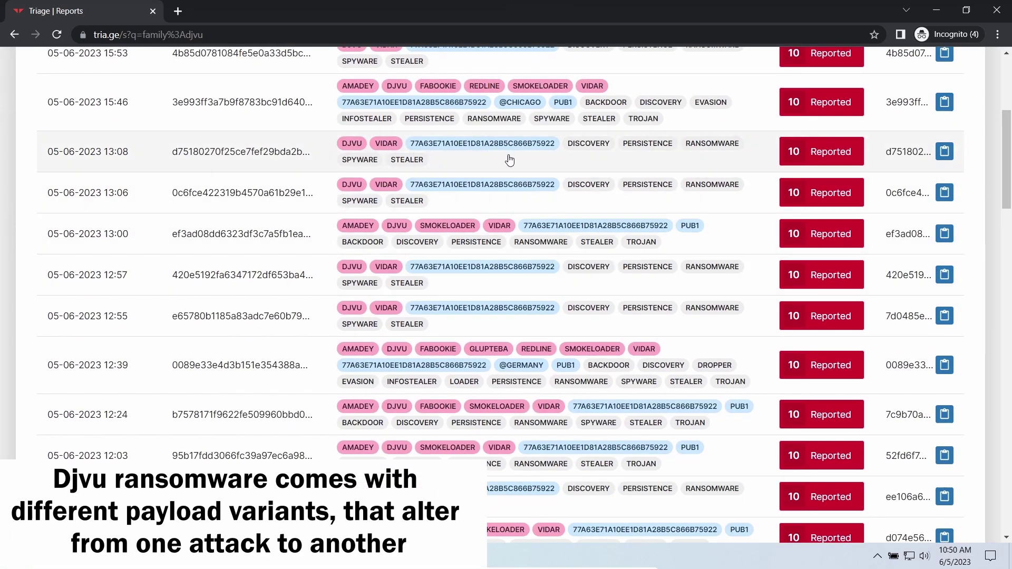
scroll(499, 235, "down", 2)
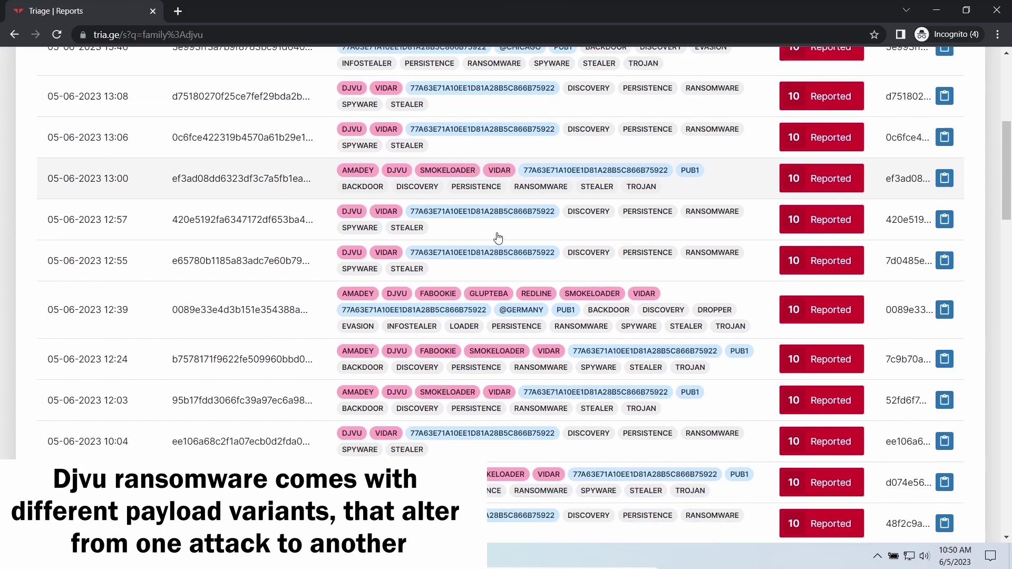
scroll(498, 235, "down", 2)
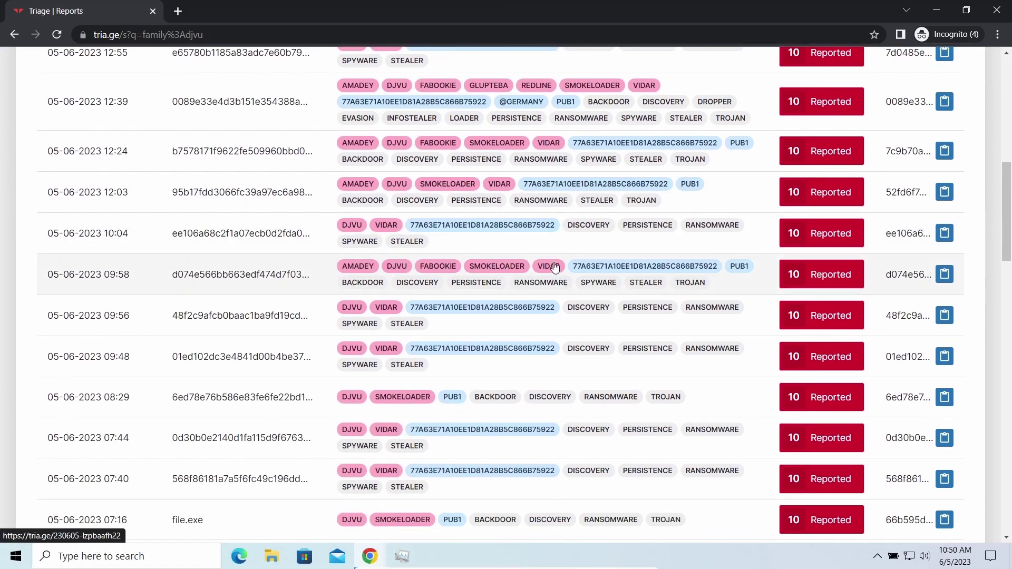
scroll(721, 286, "down", 2)
scroll(672, 308, "down", 2)
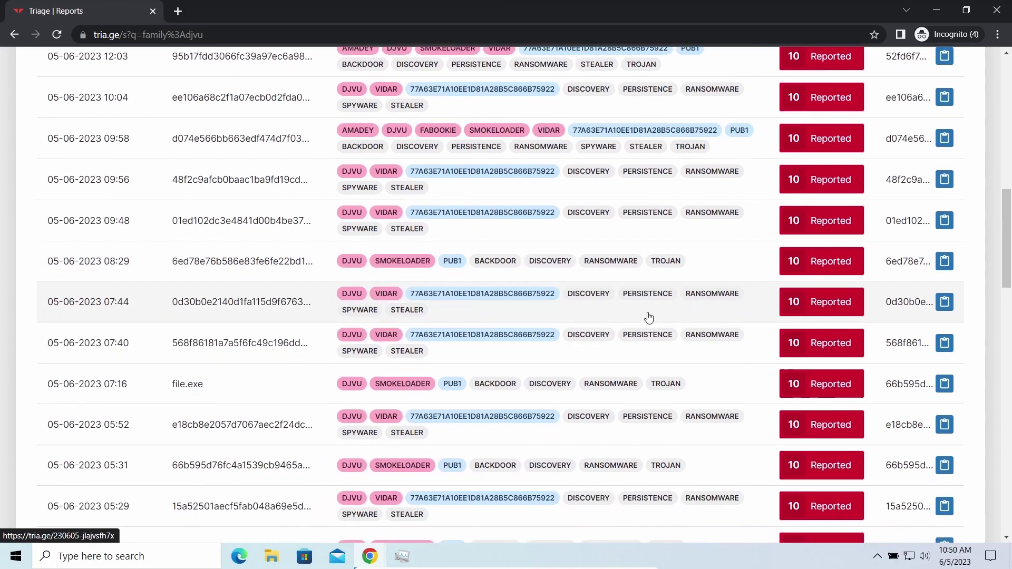
scroll(645, 317, "down", 1)
scroll(646, 316, "down", 2)
scroll(553, 315, "down", 2)
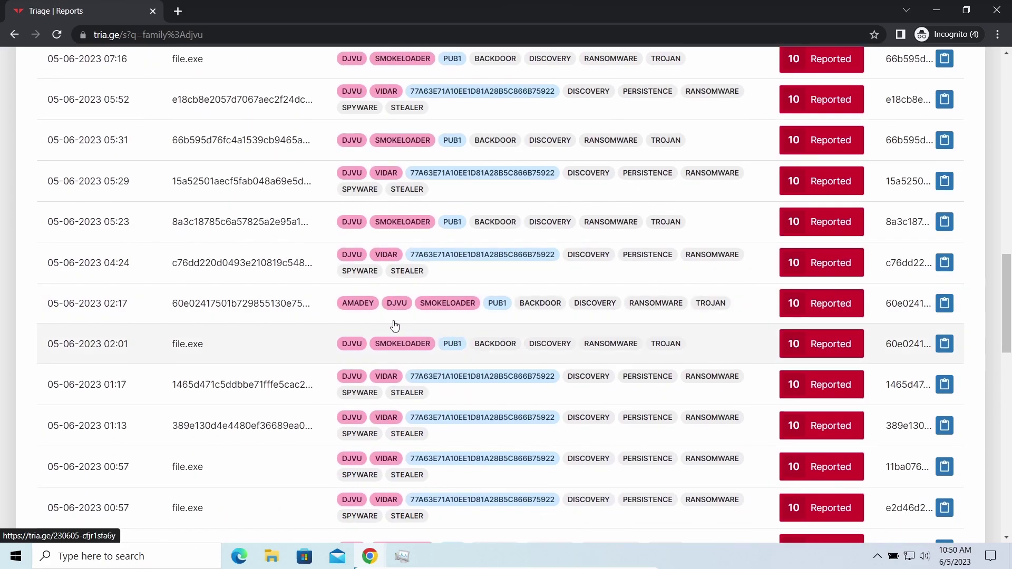
scroll(510, 314, "down", 2)
scroll(510, 317, "down", 2)
scroll(513, 332, "down", 2)
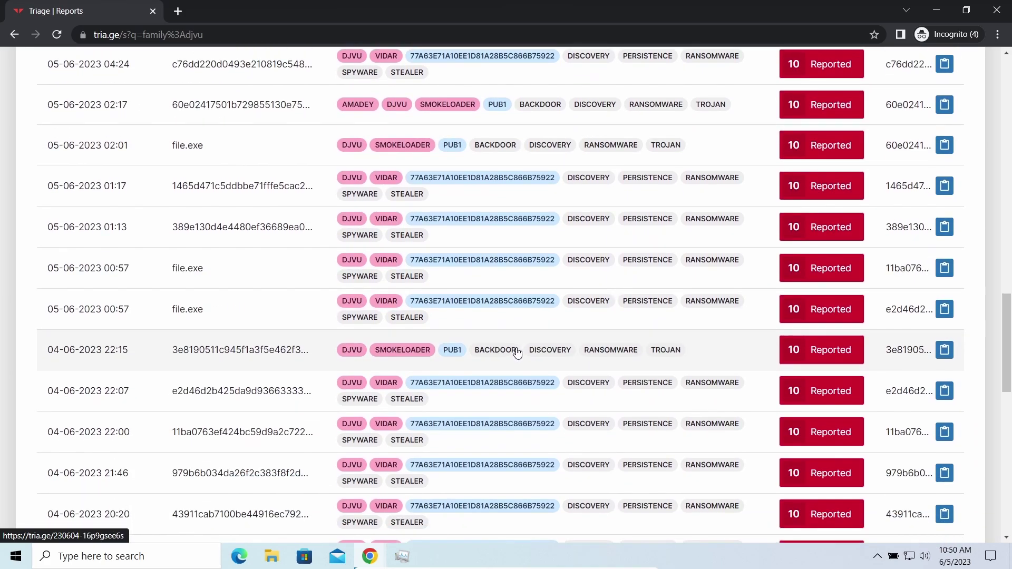
scroll(514, 349, "down", 1)
scroll(515, 348, "down", 1)
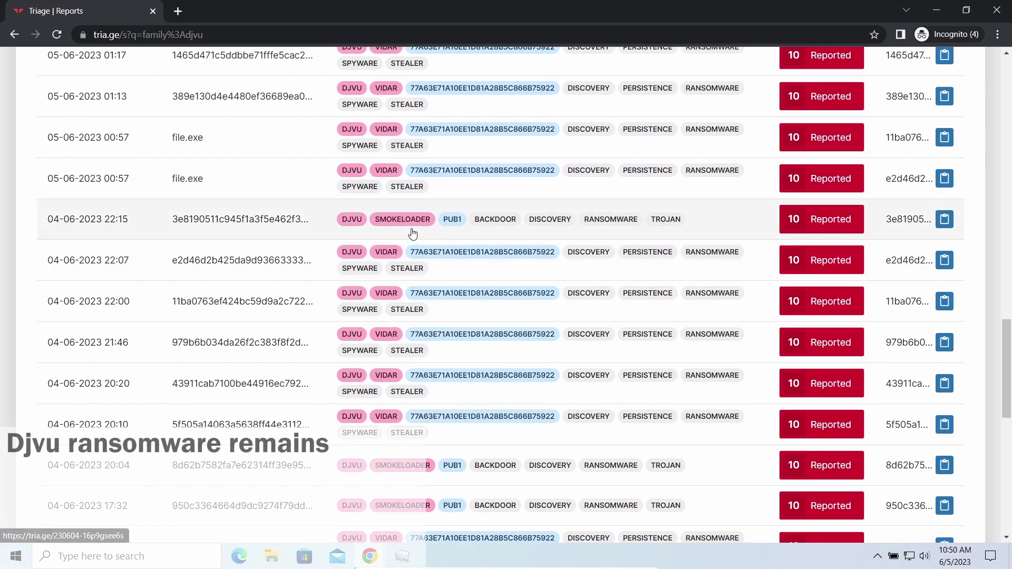
scroll(316, 217, "up", 3)
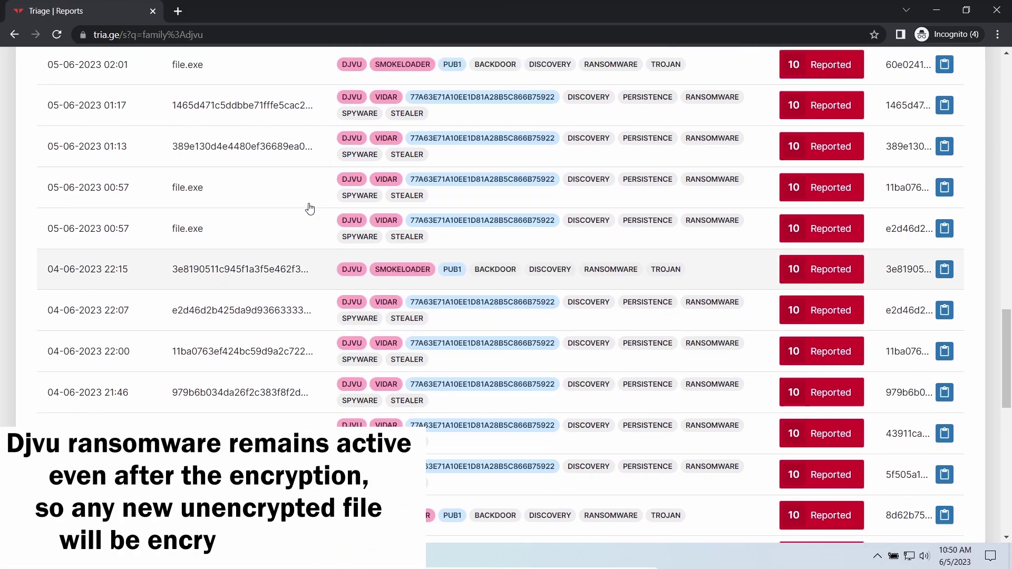
scroll(312, 209, "up", 3)
scroll(310, 207, "up", 3)
scroll(317, 182, "up", 2)
scroll(320, 158, "up", 2)
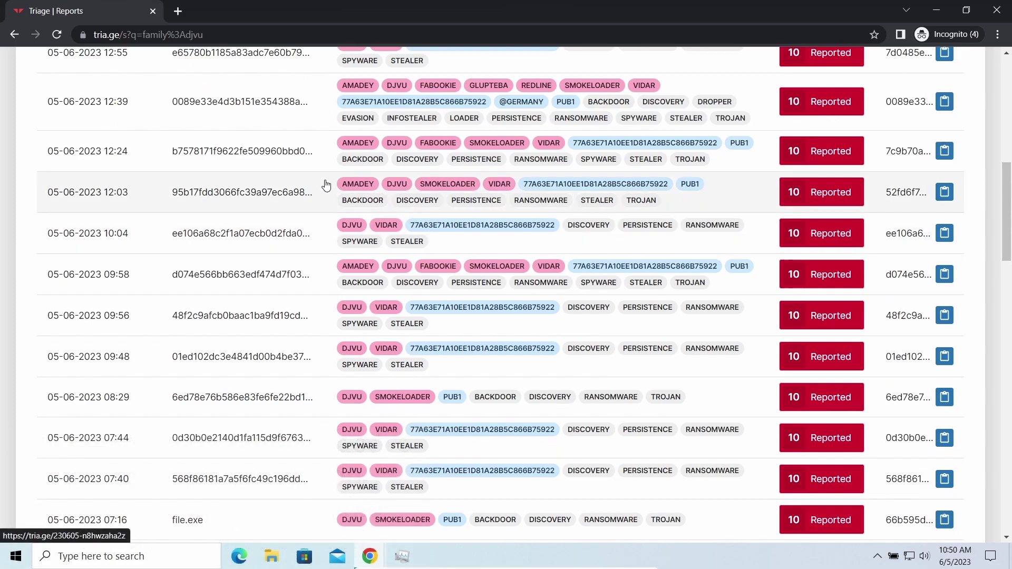
scroll(325, 119, "up", 1)
Open the 0089e33e sample report and highlight its two extracted C2 server URLs.
left_click(324, 120)
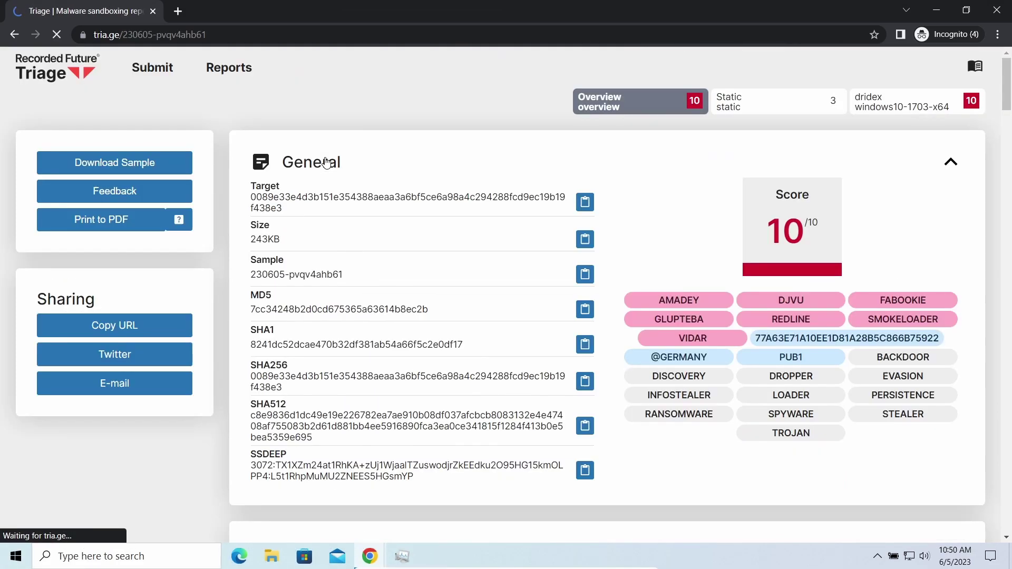
scroll(587, 168, "down", 5)
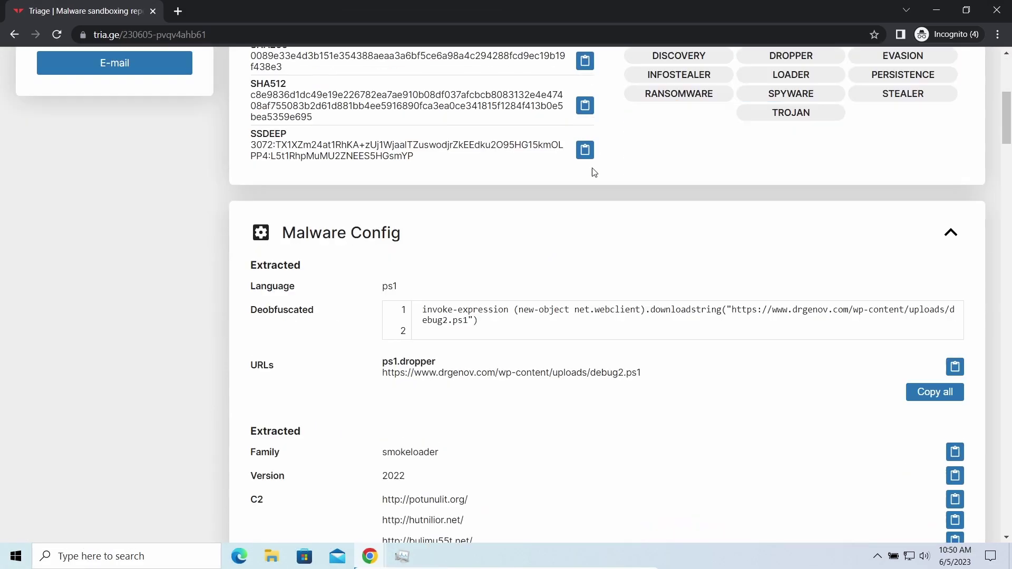
scroll(558, 174, "down", 1)
scroll(554, 178, "down", 5)
scroll(554, 178, "down", 3)
scroll(554, 178, "down", 5)
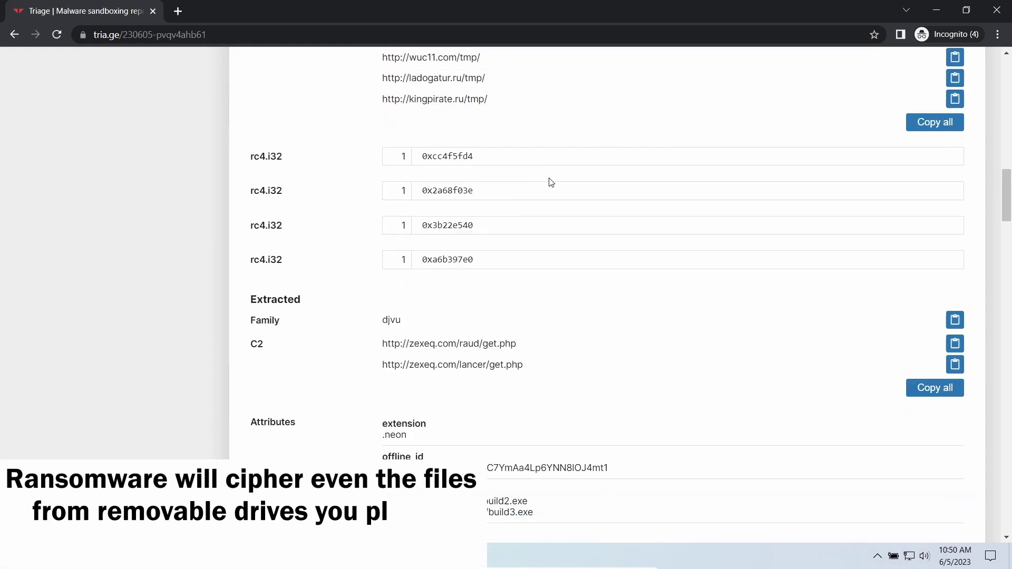
scroll(554, 179, "down", 2)
left_click_drag(382, 188, 412, 191)
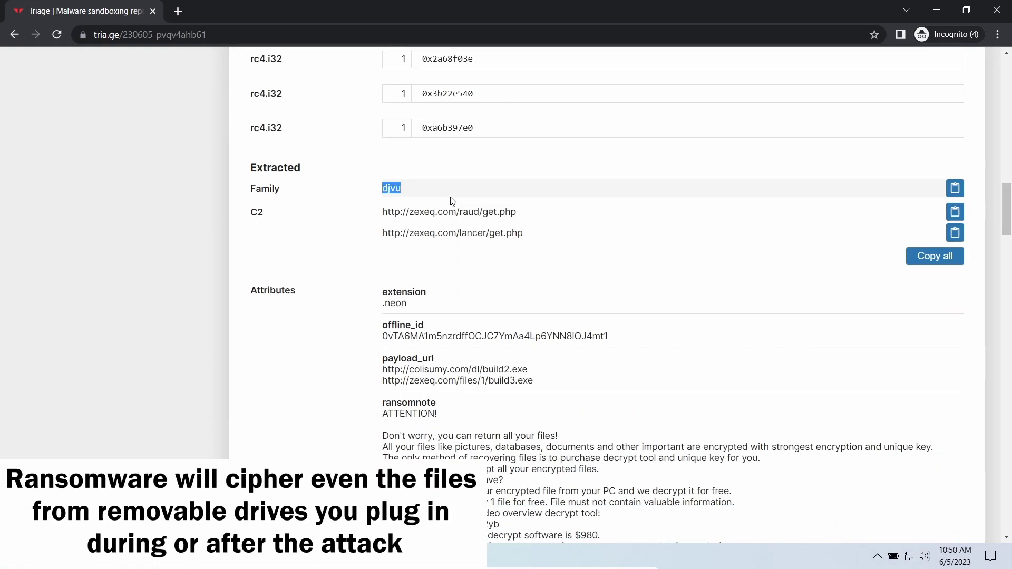
scroll(452, 230, "down", 3)
scroll(451, 229, "down", 5)
scroll(385, 234, "down", 5)
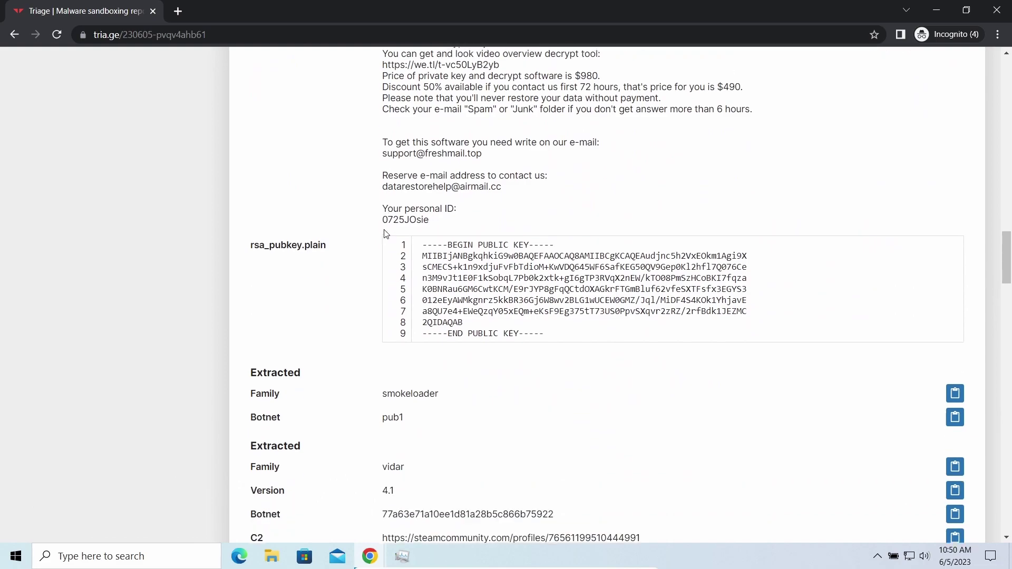
scroll(386, 234, "down", 3)
scroll(383, 234, "down", 2)
scroll(371, 230, "up", 1)
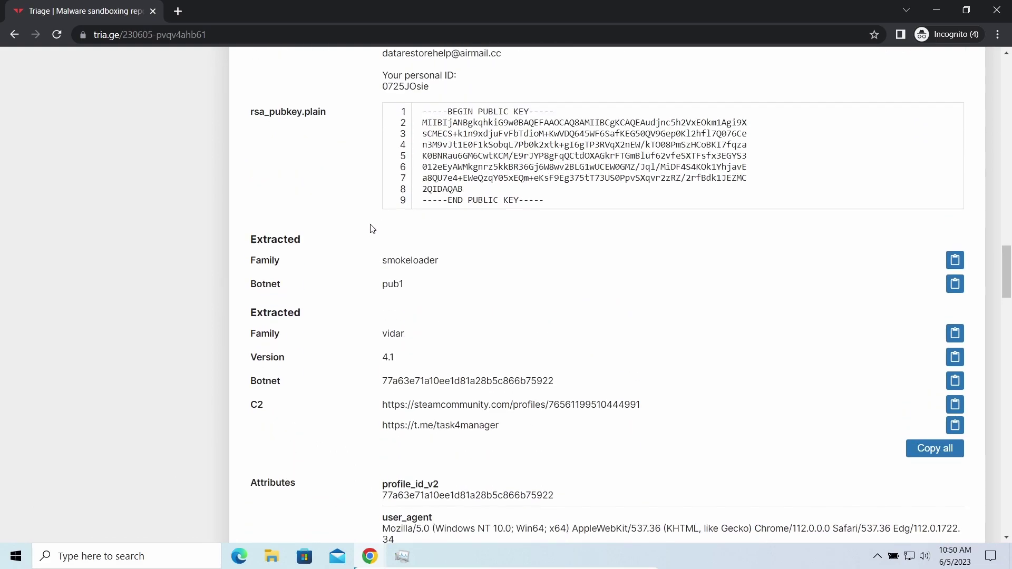
scroll(368, 228, "up", 1)
scroll(368, 228, "up", 2)
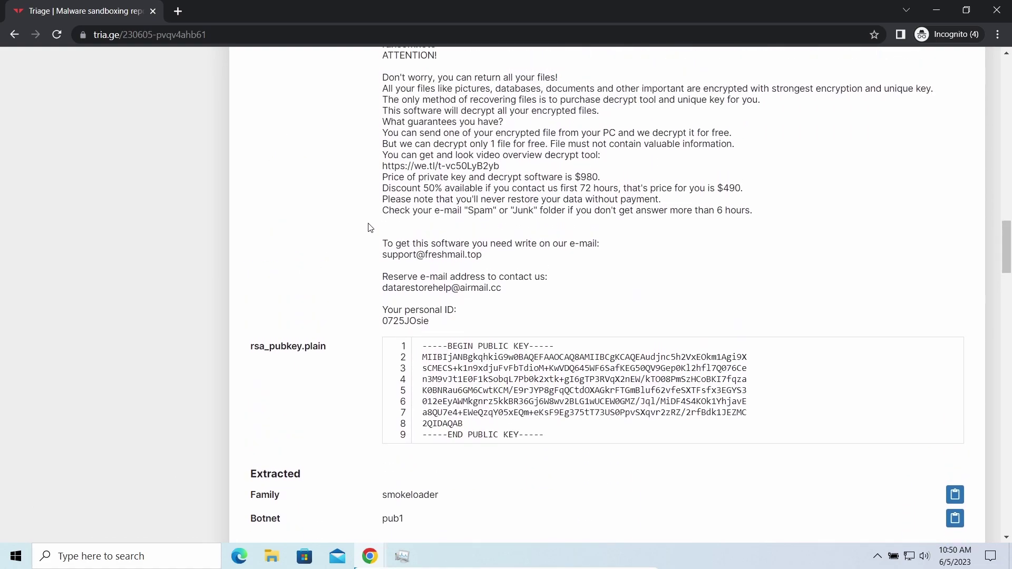
scroll(368, 228, "up", 2)
scroll(367, 228, "up", 1)
scroll(367, 227, "up", 1)
scroll(367, 228, "up", 2)
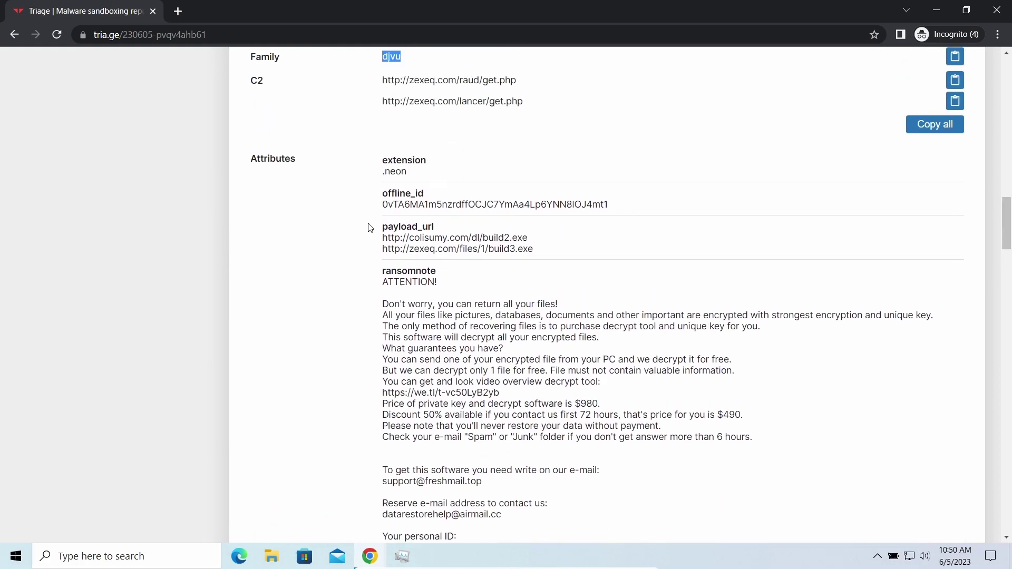
scroll(368, 228, "up", 1)
scroll(368, 228, "up", 1)
left_click_drag(367, 150, 550, 169)
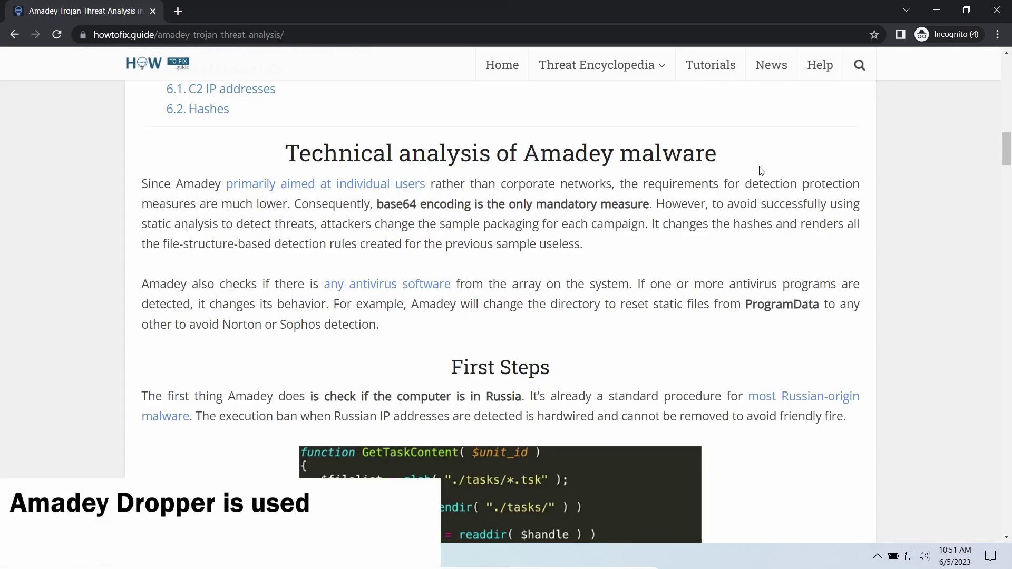
scroll(761, 170, "down", 1)
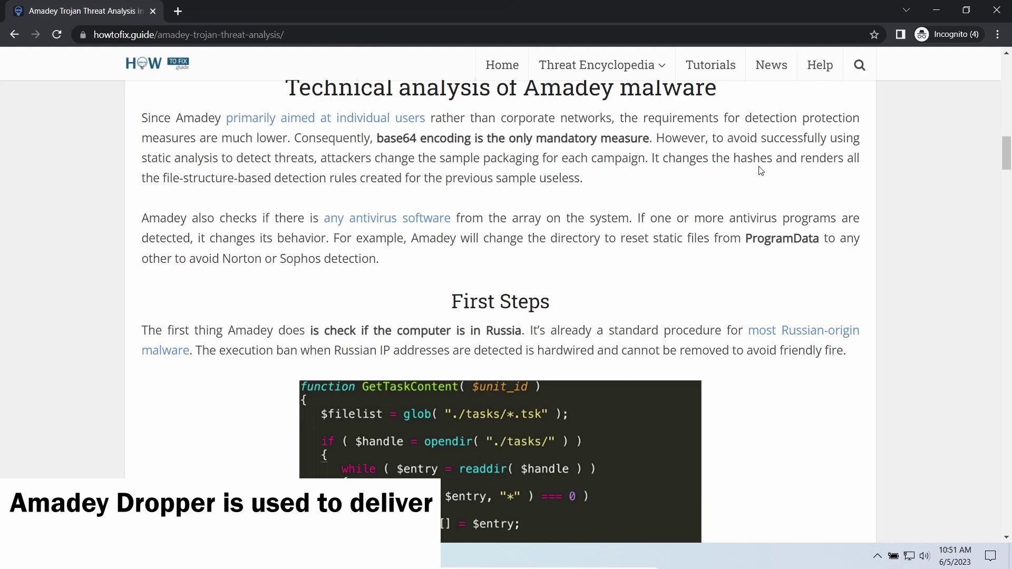
scroll(487, 324, "down", 2)
left_click_drag(310, 198, 509, 199)
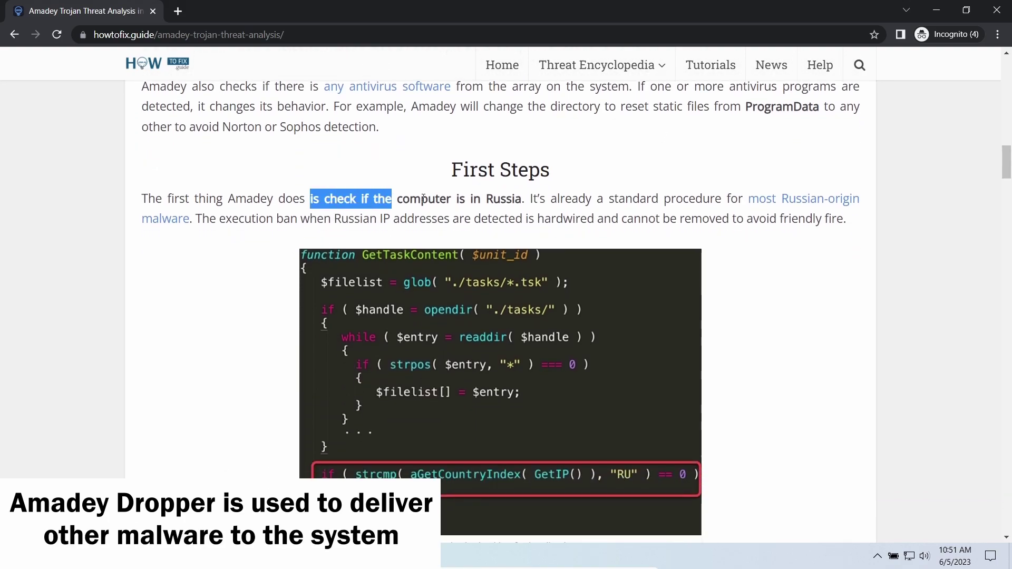
Read the Amadey article through the POST requests and Malware Delivery paragraph, highlighting key passages.
left_click(269, 239)
scroll(267, 238, "down", 5)
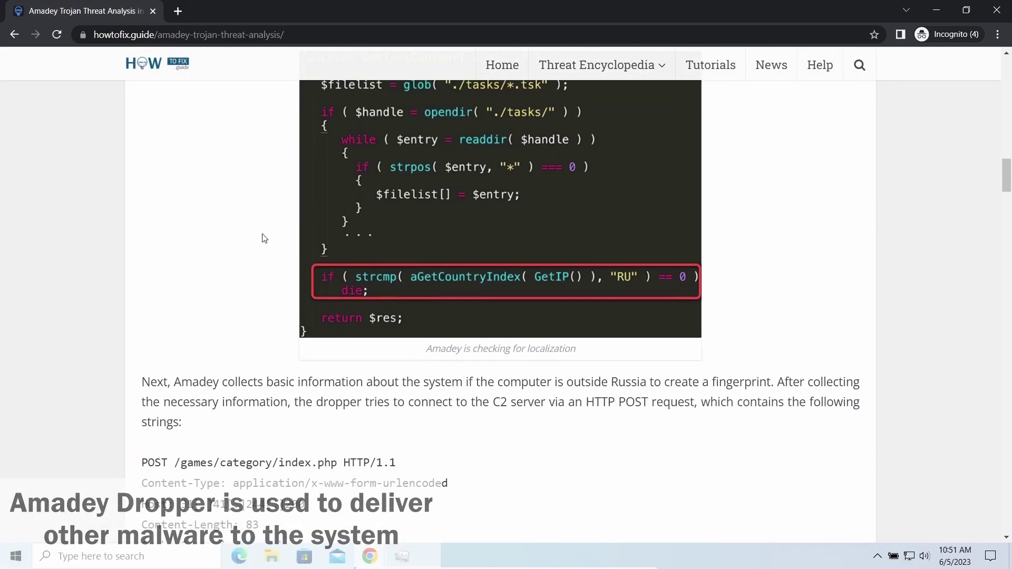
scroll(260, 240, "down", 1)
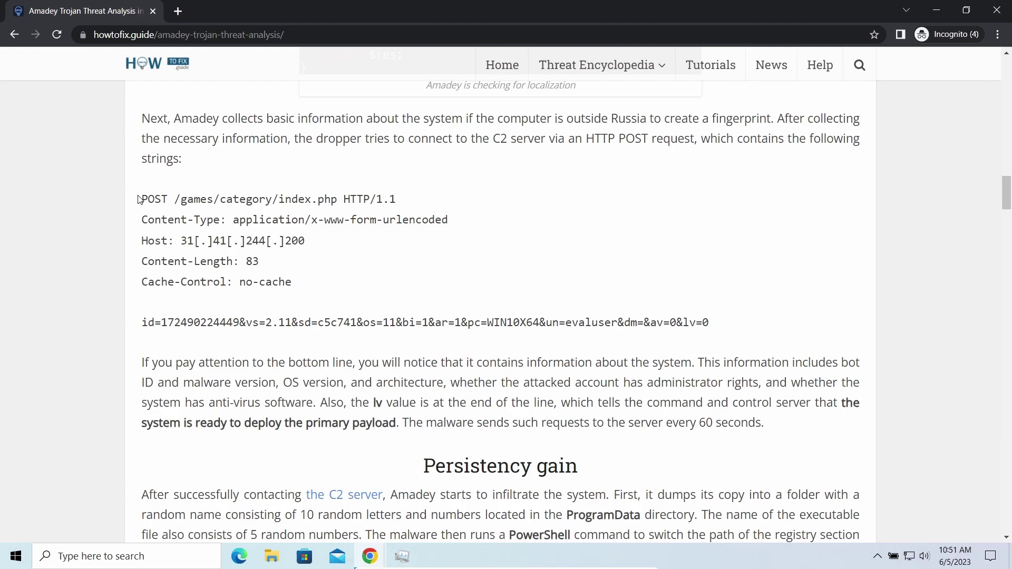
left_click_drag(139, 199, 261, 261)
left_click(407, 294)
scroll(320, 346, "down", 1)
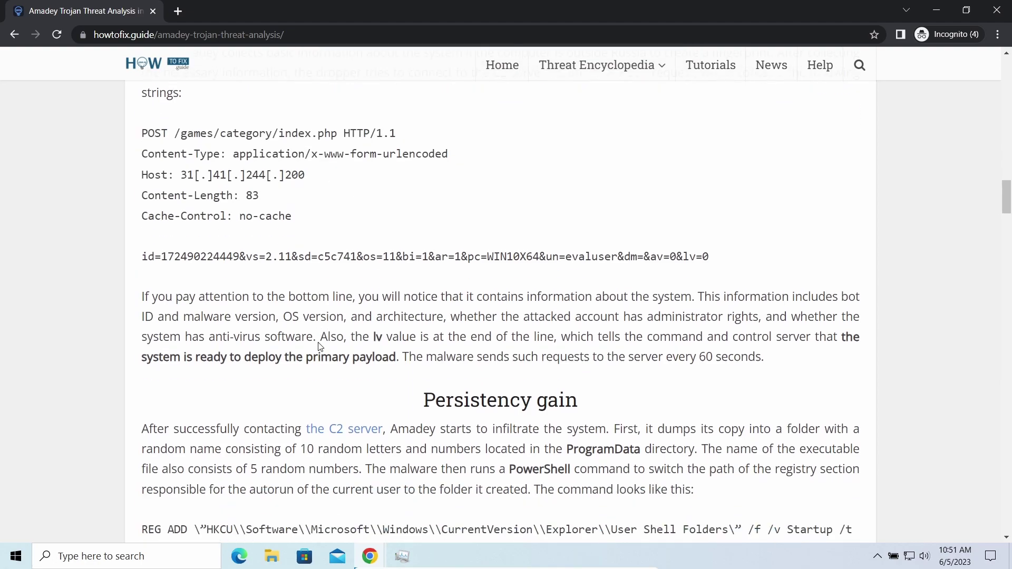
scroll(320, 346, "down", 2)
scroll(260, 308, "down", 3)
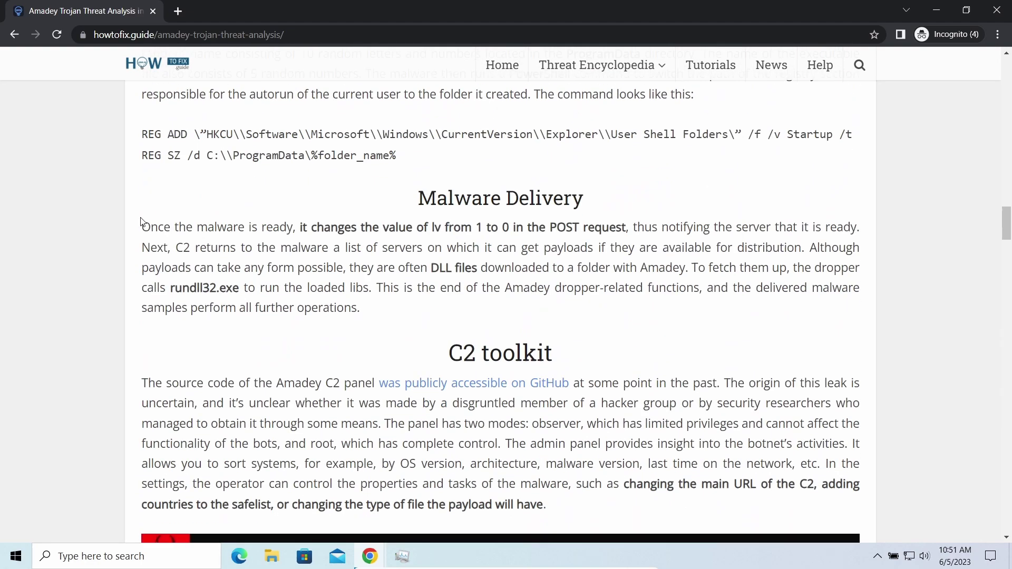
left_click_drag(178, 227, 589, 308)
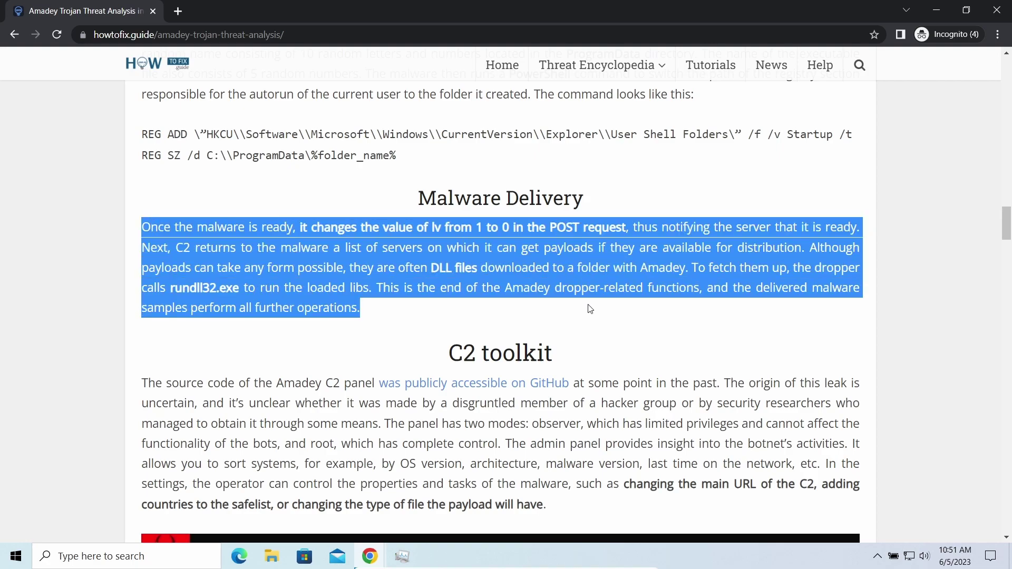
left_click(408, 323)
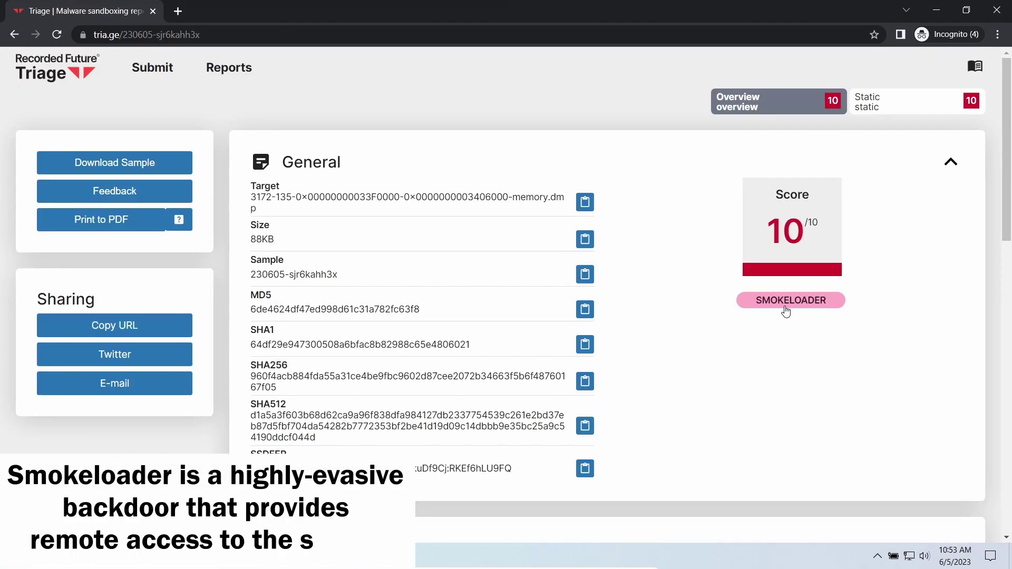
scroll(676, 336, "down", 5)
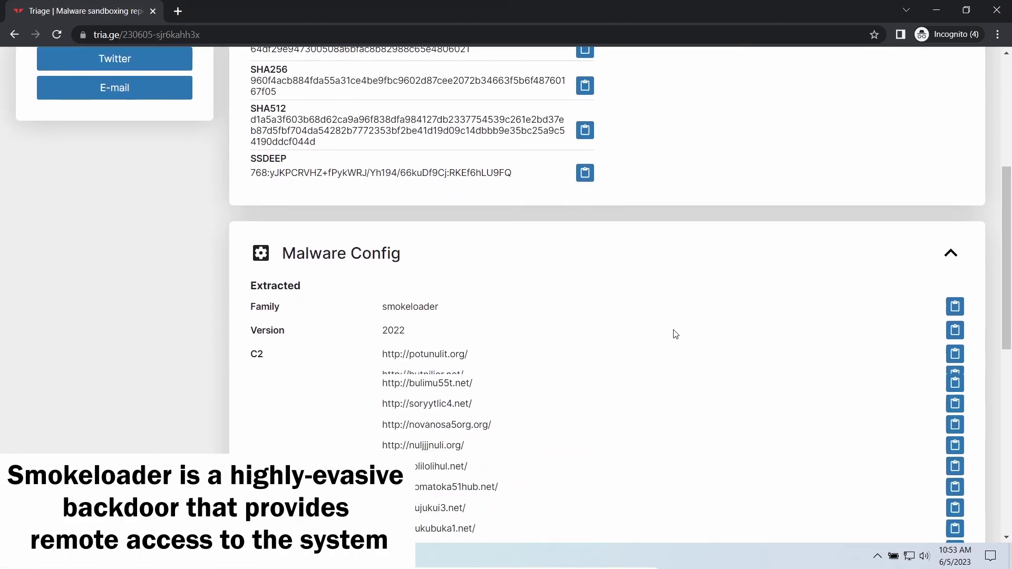
Highlight the first three C2 addresses in the Smokeloader config, then clear the highlight.
left_click_drag(382, 316, 498, 362)
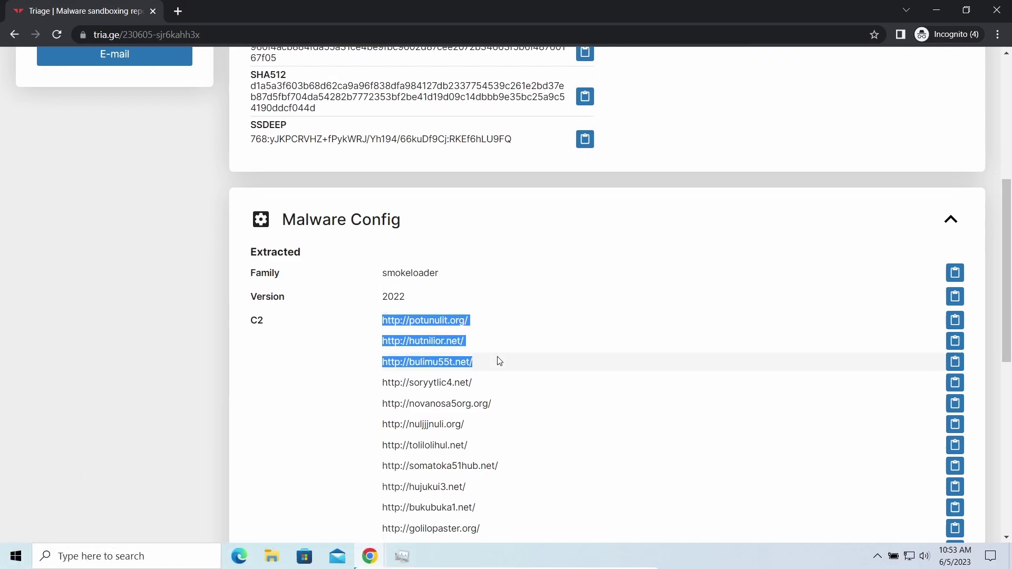
left_click(623, 249)
scroll(623, 249, "down", 3)
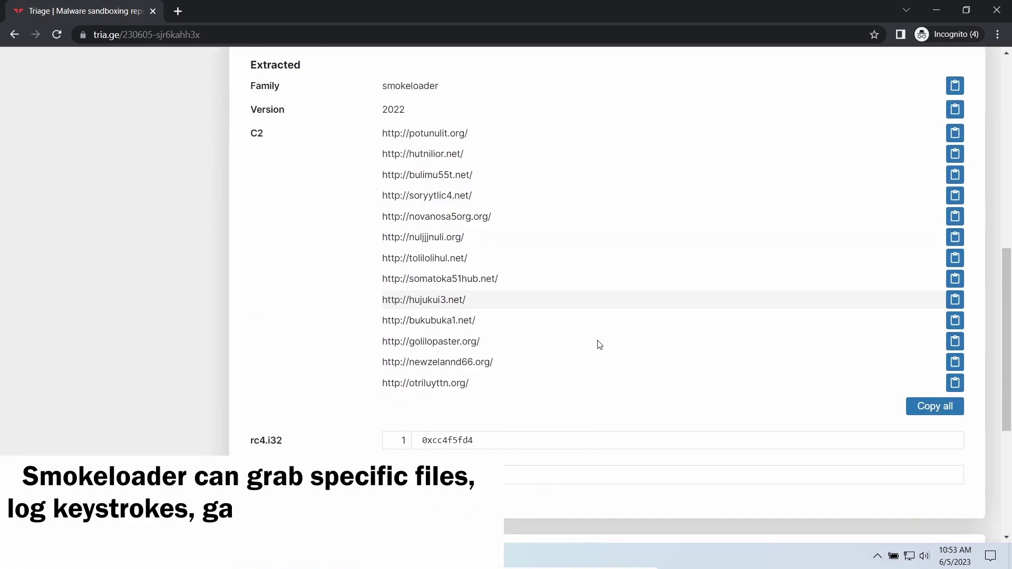
scroll(597, 340, "down", 3)
scroll(594, 344, "down", 3)
scroll(591, 344, "down", 2)
scroll(588, 342, "down", 2)
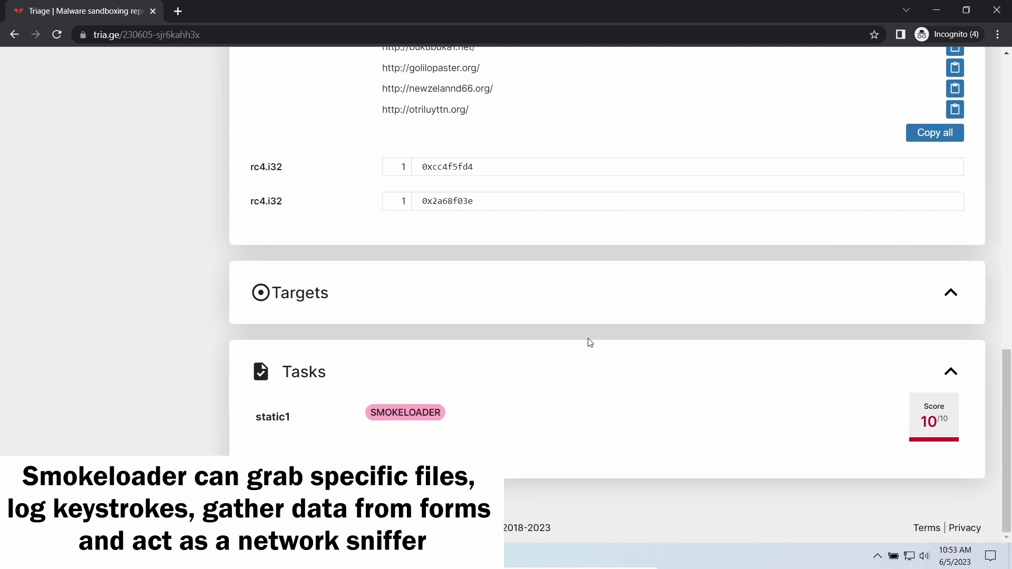
scroll(589, 342, "up", 3)
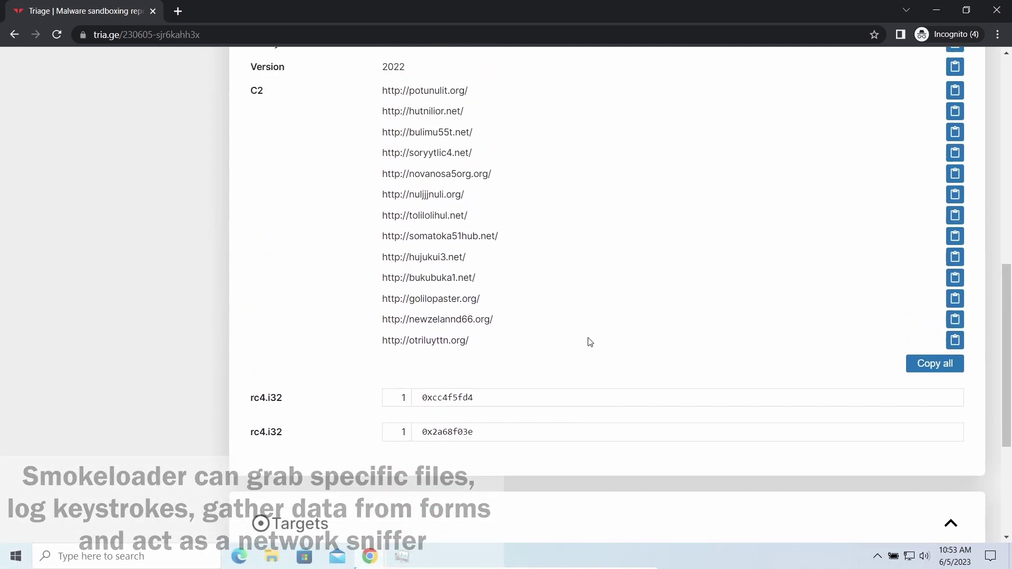
scroll(588, 343, "up", 3)
scroll(588, 342, "up", 5)
scroll(587, 342, "up", 5)
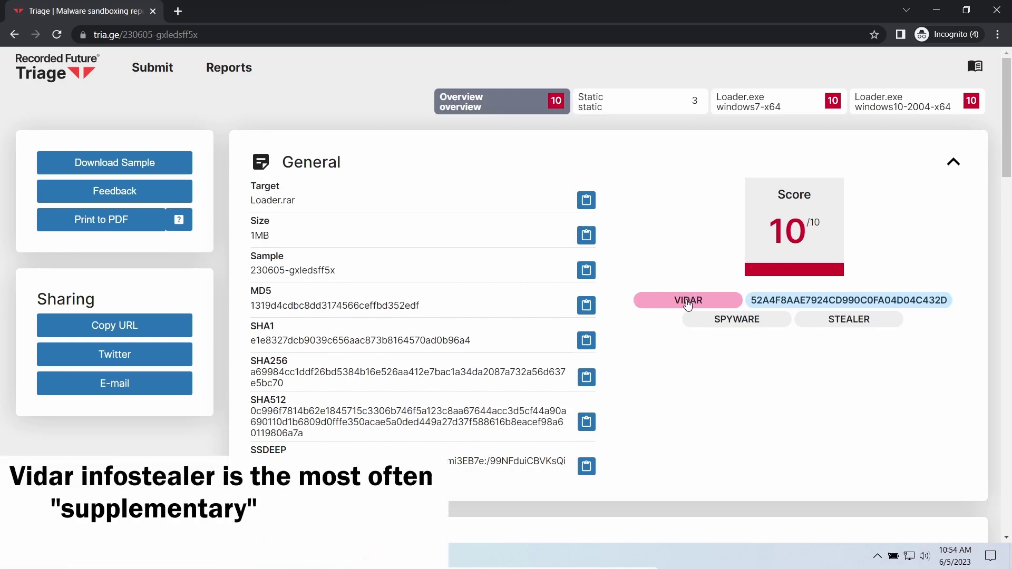
scroll(640, 372, "down", 2)
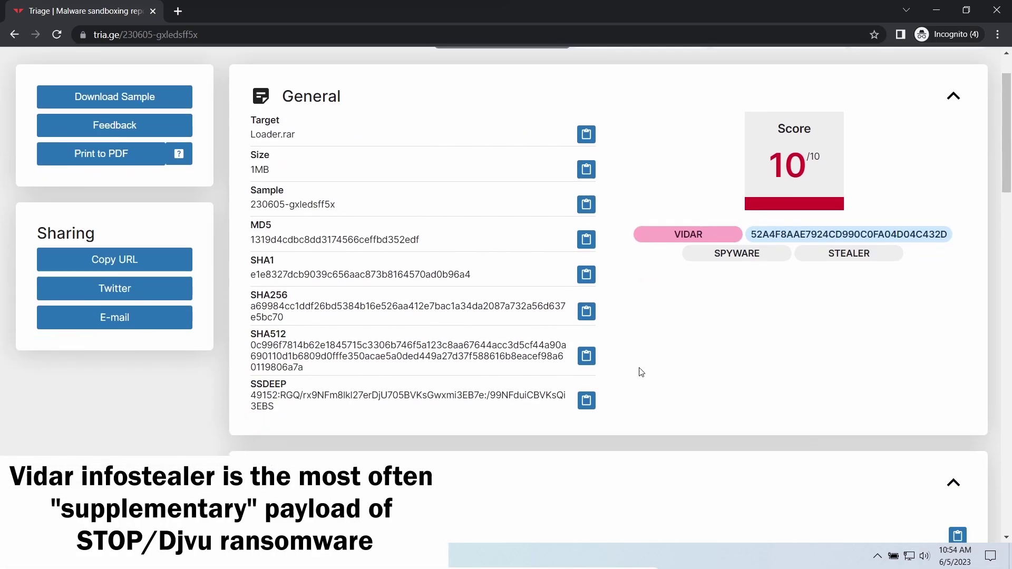
scroll(639, 368, "down", 2)
scroll(639, 368, "down", 2)
scroll(634, 369, "down", 2)
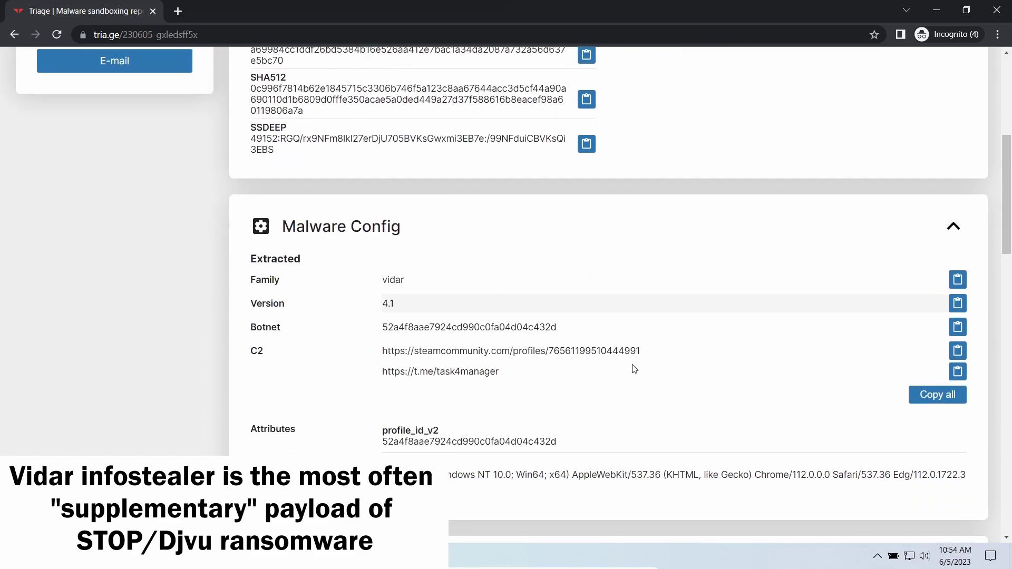
scroll(633, 369, "down", 2)
Highlight the Vidar C2 addresses in the Loader.rar report, then clear the selection.
left_click_drag(376, 279, 530, 300)
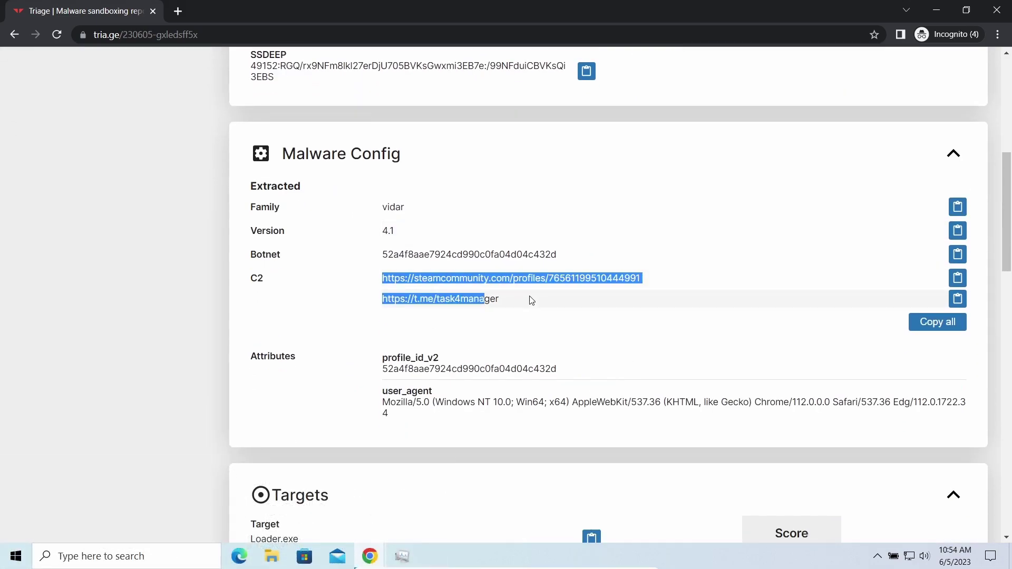
left_click(552, 328)
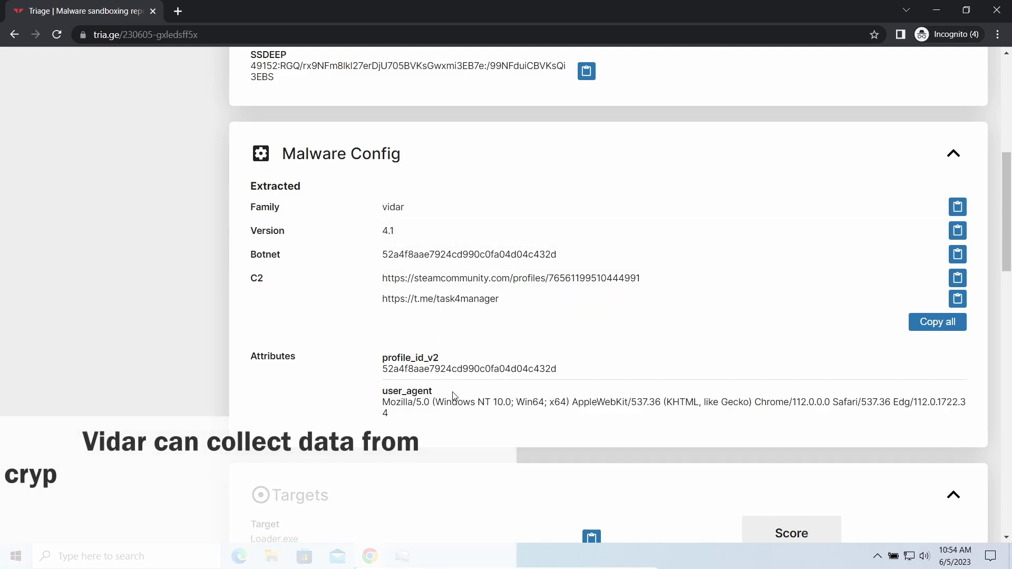
scroll(550, 386, "down", 1)
scroll(552, 386, "down", 1)
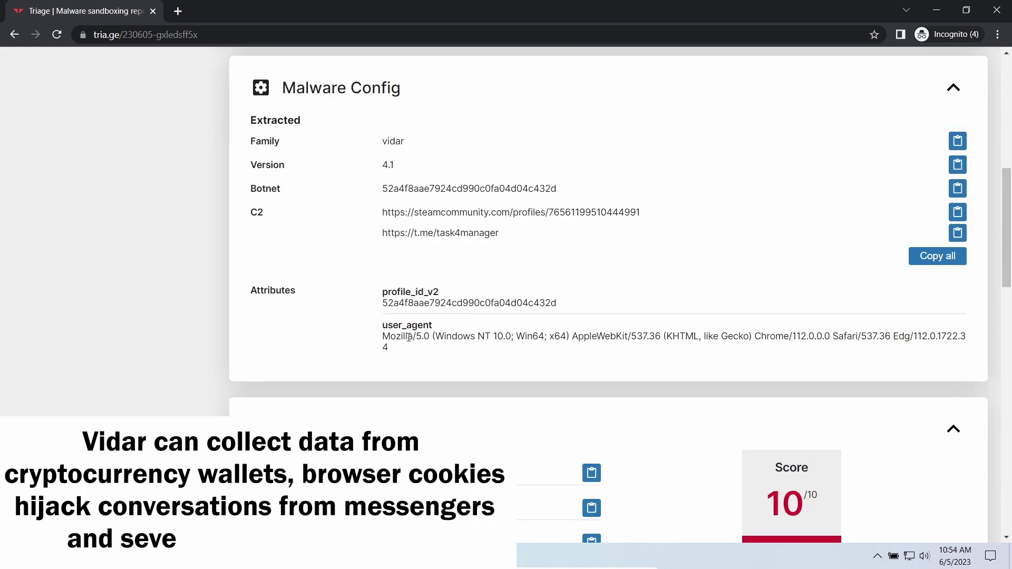
scroll(462, 358, "down", 2)
scroll(490, 371, "down", 2)
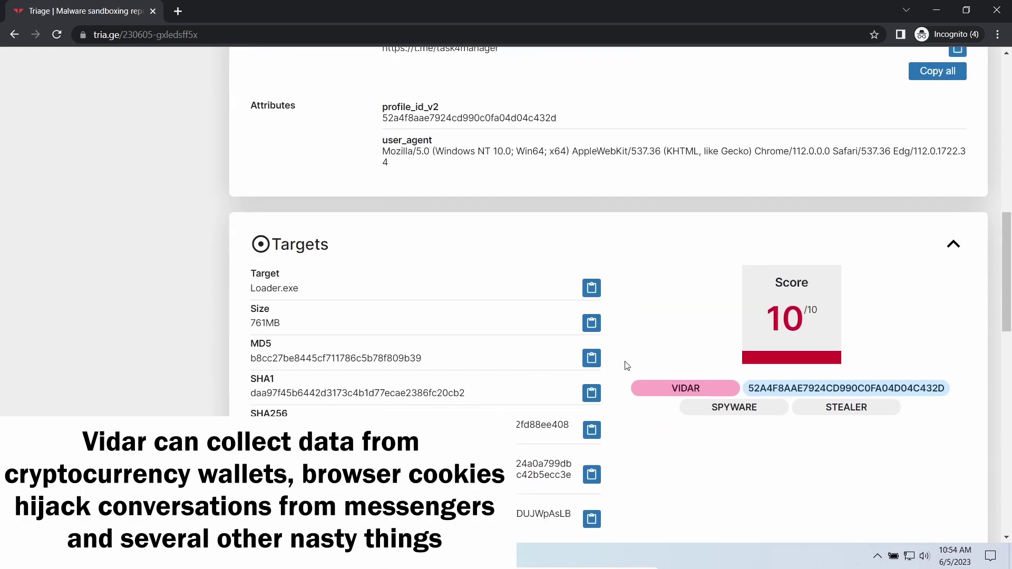
scroll(624, 365, "down", 2)
scroll(628, 366, "down", 1)
scroll(628, 365, "down", 2)
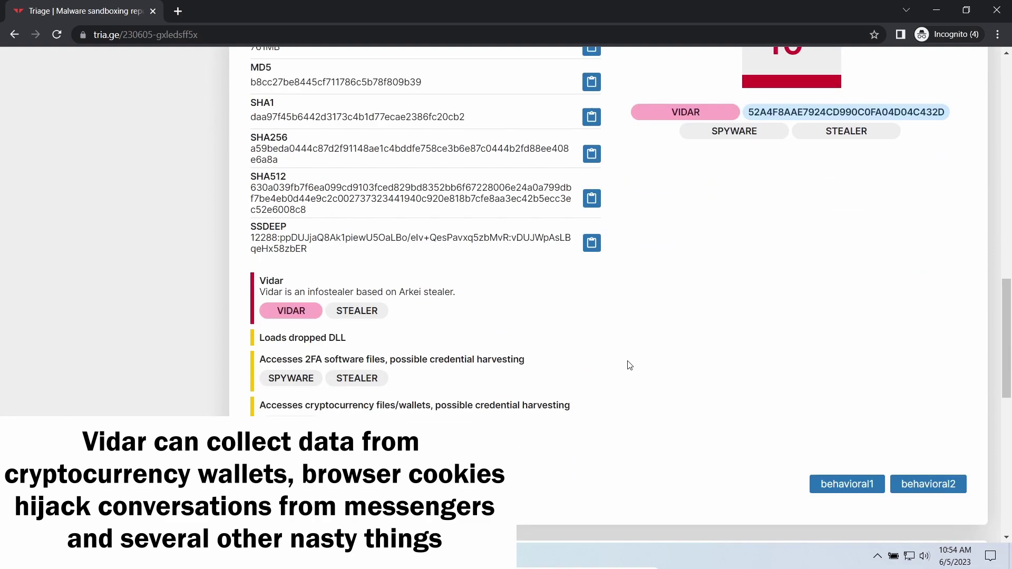
scroll(563, 352, "down", 1)
scroll(563, 352, "down", 1)
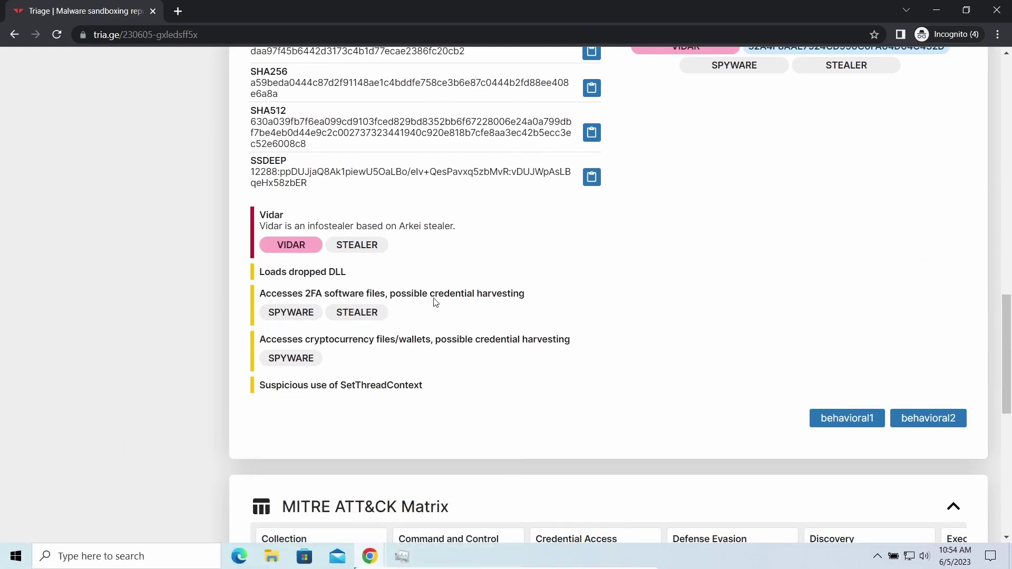
scroll(443, 373, "down", 1)
scroll(443, 372, "down", 2)
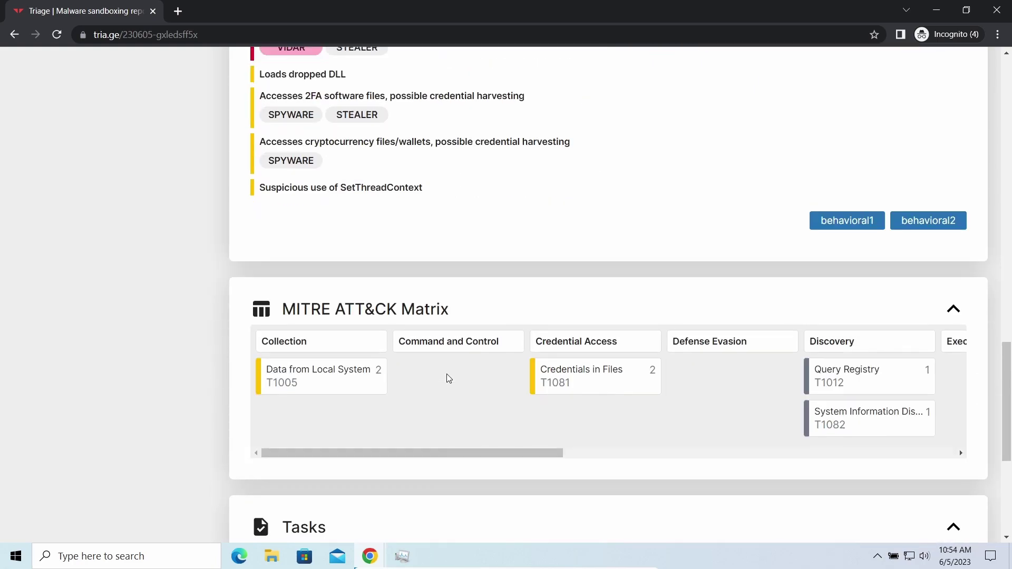
scroll(464, 379, "down", 1)
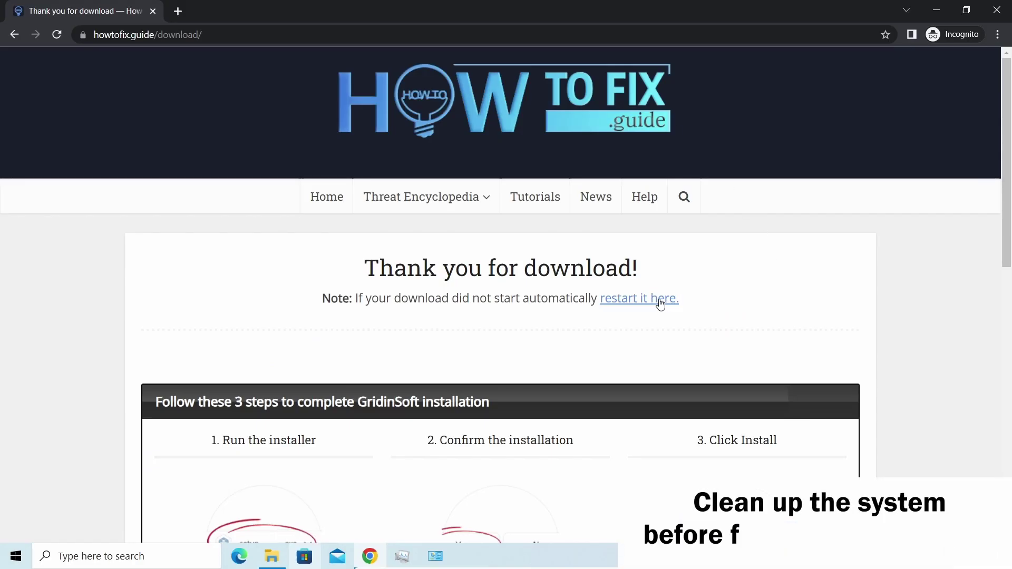
Restart the setup-gridinsoft-fix.exe download, keep it despite the warning, and launch it.
left_click(656, 304)
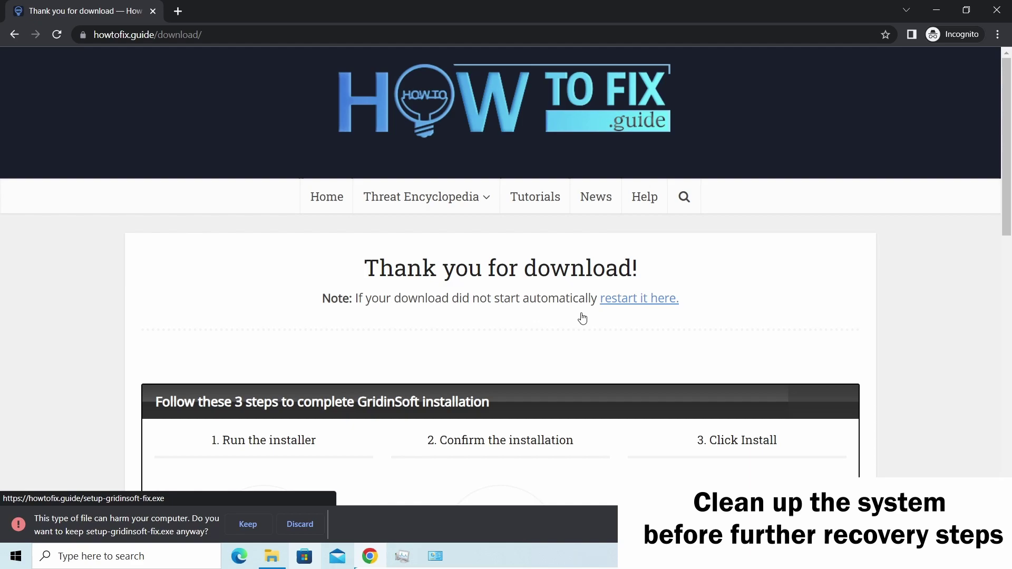
left_click(250, 523)
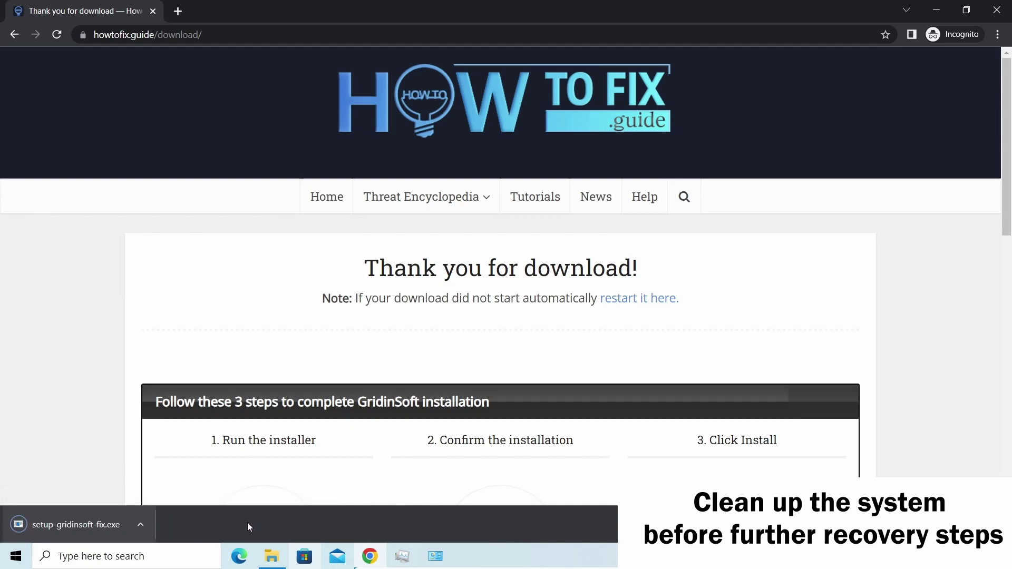
left_click(85, 524)
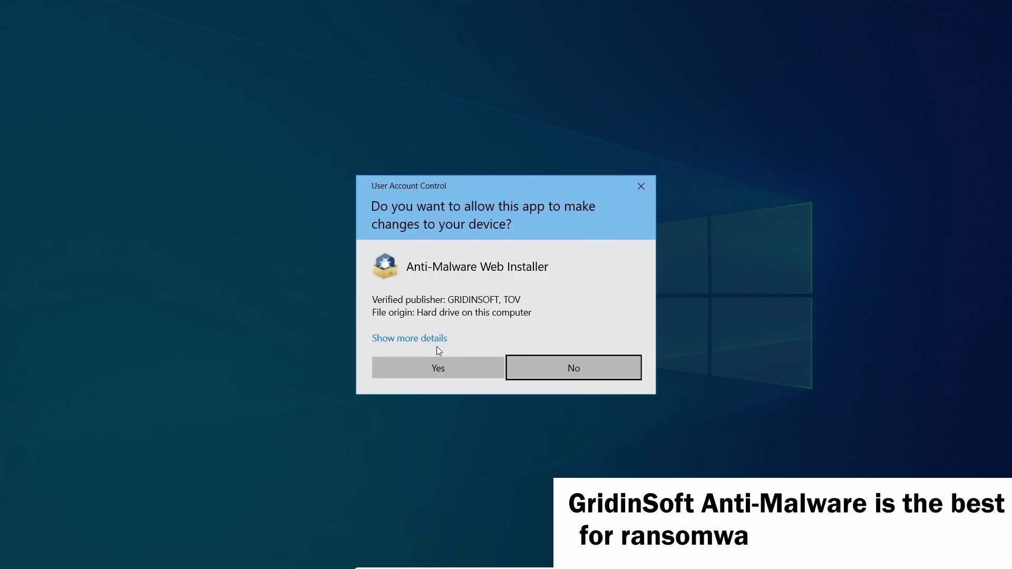
Approve the User Account Control prompt and start the GridinSoft Anti-Malware install.
left_click(436, 366)
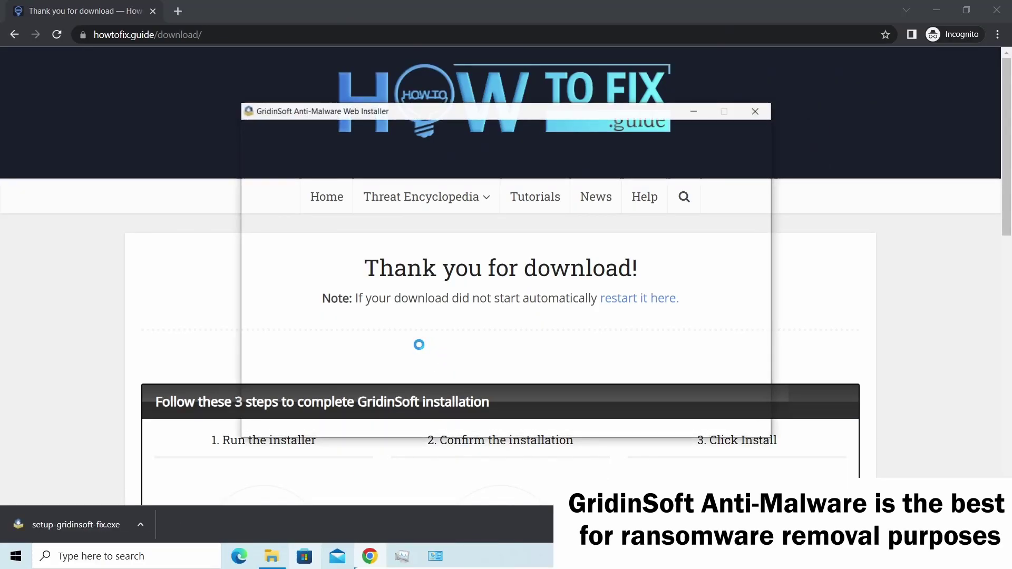
left_click(402, 365)
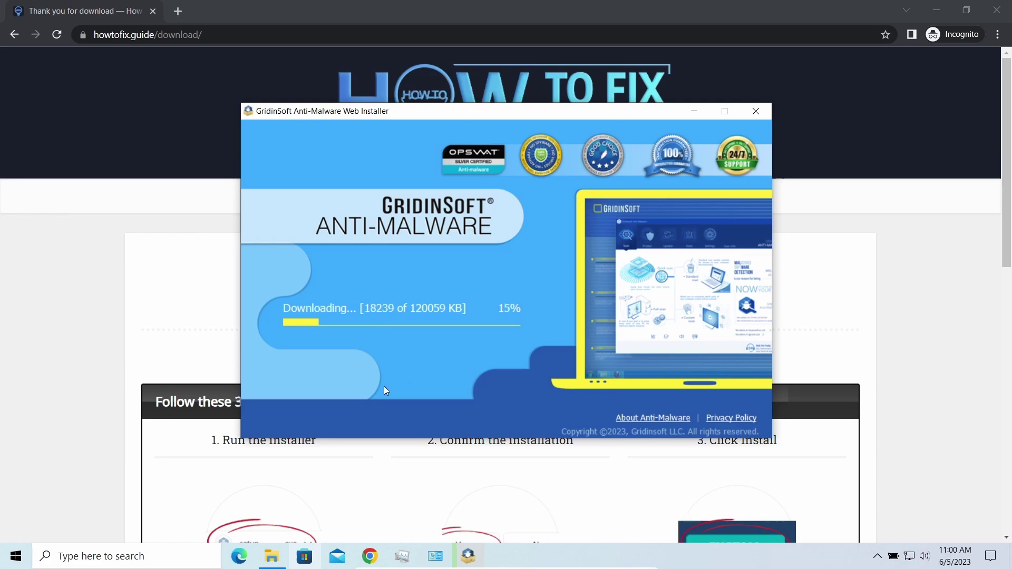
Rename removal.mov.neon to removal.mov, accept the extension-change warning, and minimise the utils window.
left_click(271, 556)
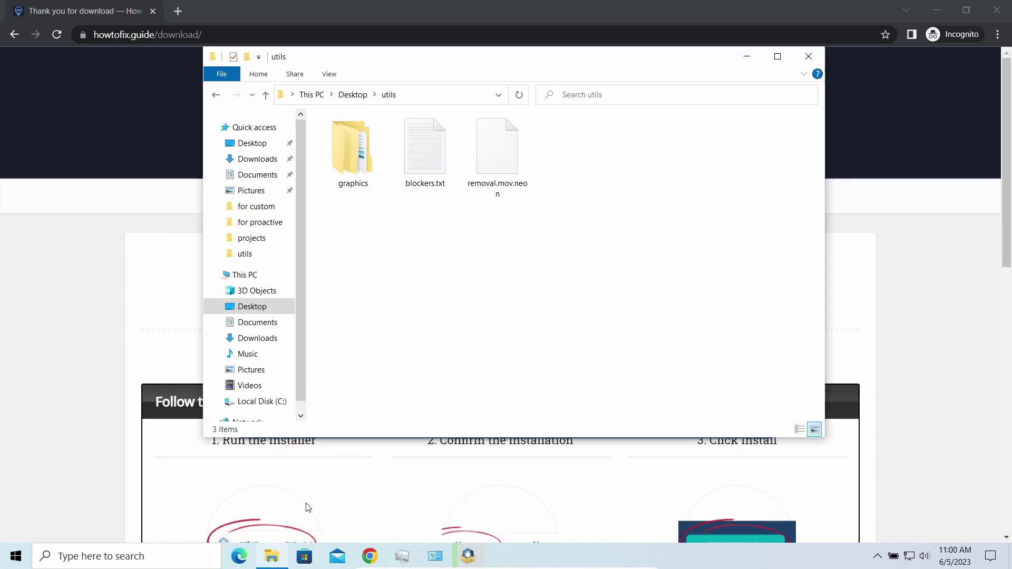
left_click(496, 154)
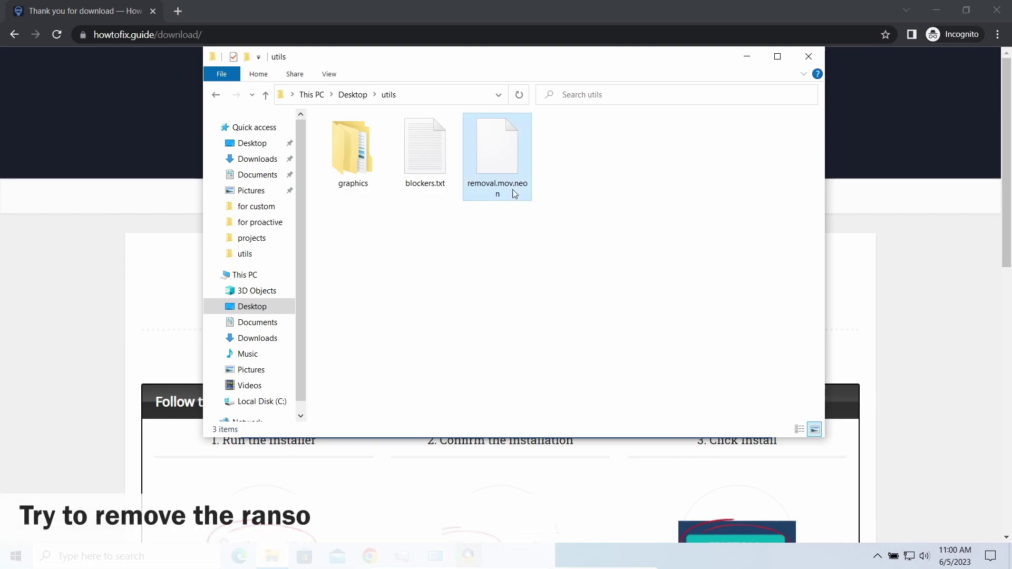
left_click(504, 186)
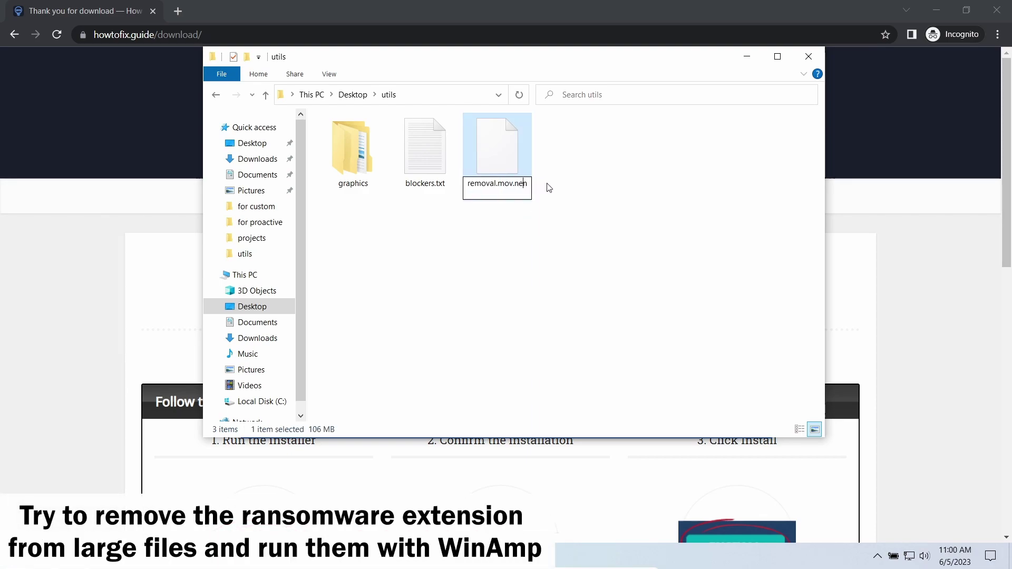
key("BackSpace")
key("BackSpace")
key("BackSpace")
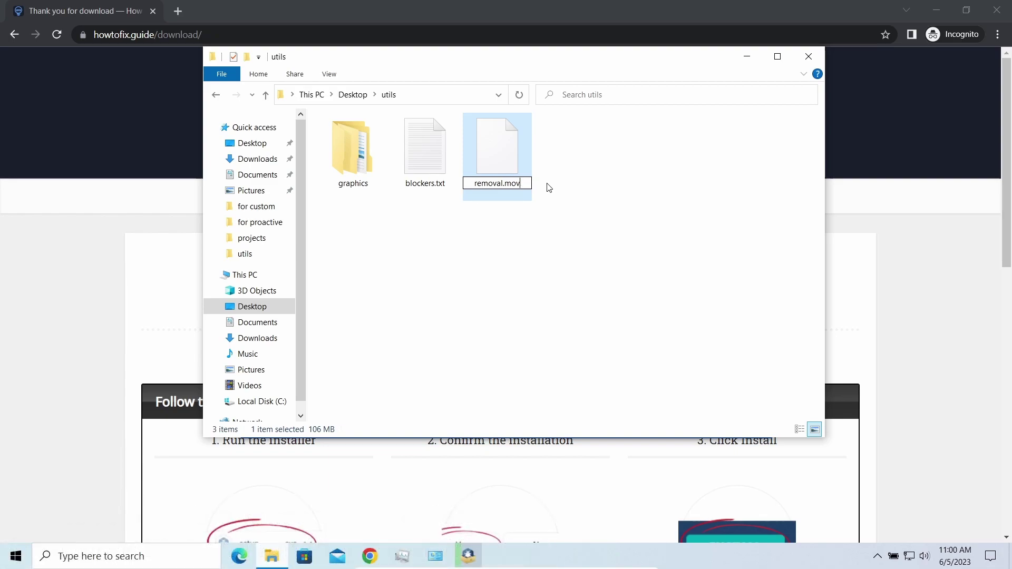
key("Return")
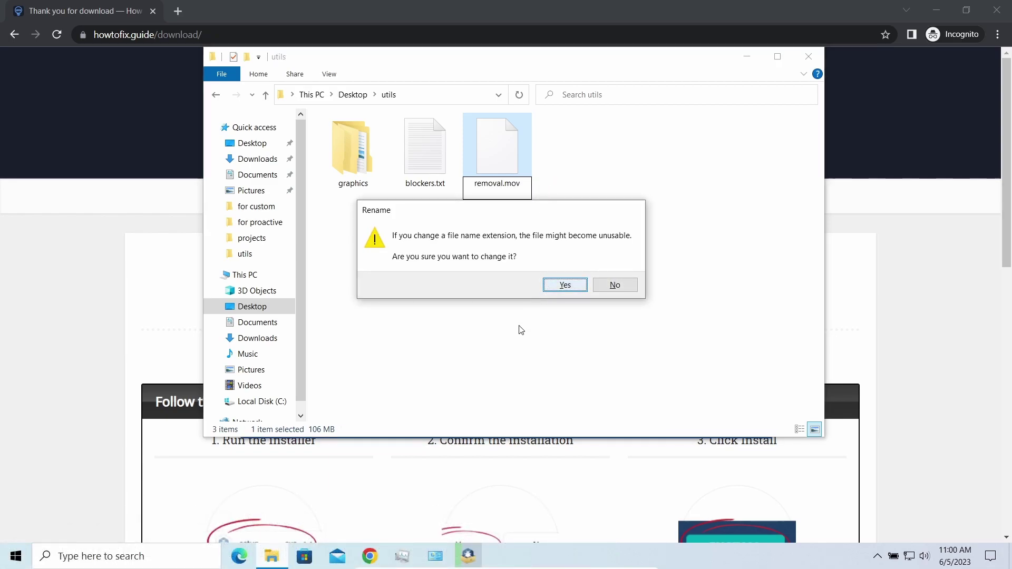
key("Return")
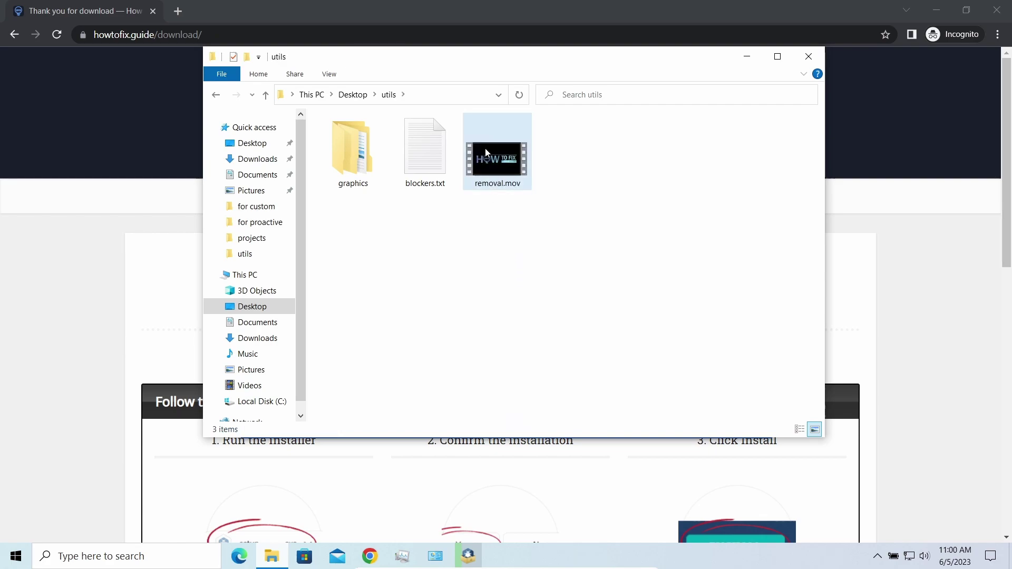
left_click(607, 224)
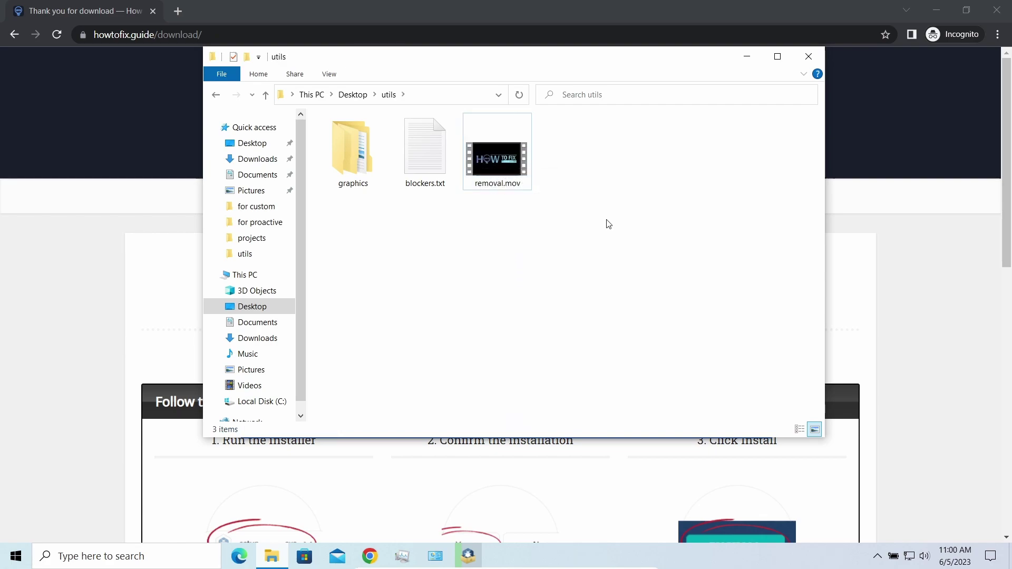
left_click(747, 56)
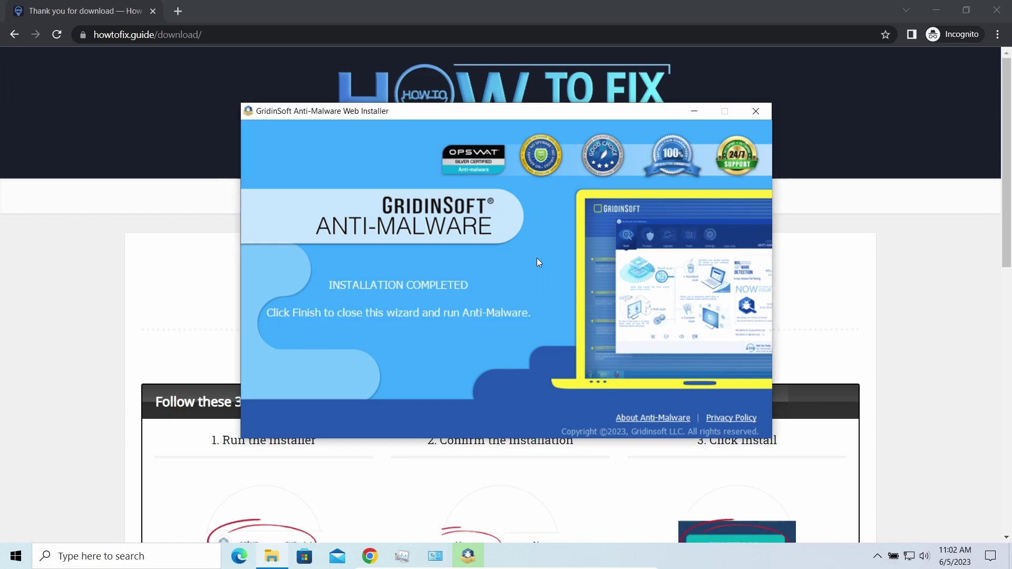
Finish the installation wizard to launch GridinSoft Anti-Malware 4.2.79.
left_click(423, 378)
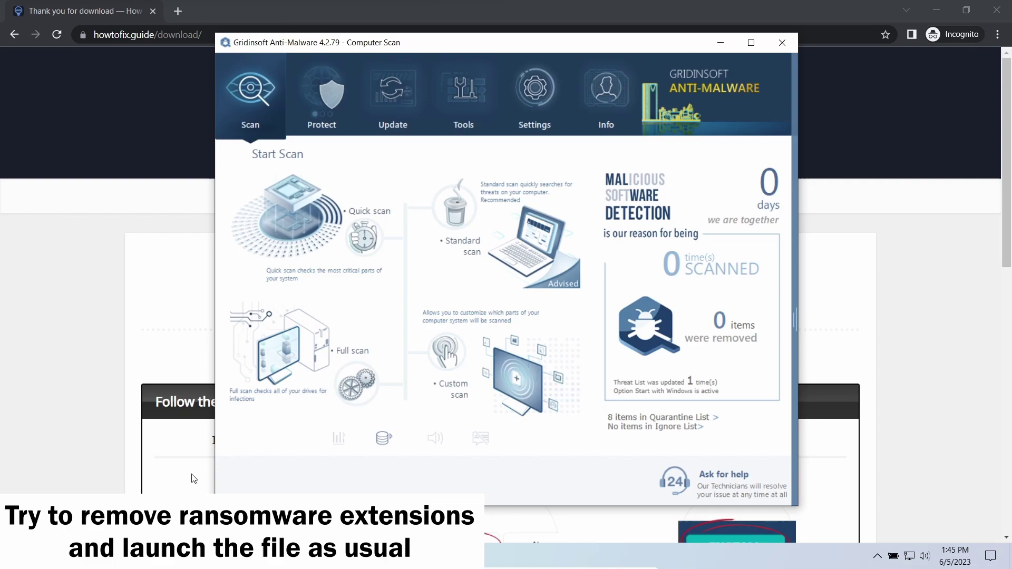
Start a Full scan of all drives and let it finish with 10 detected objects.
left_click(301, 348)
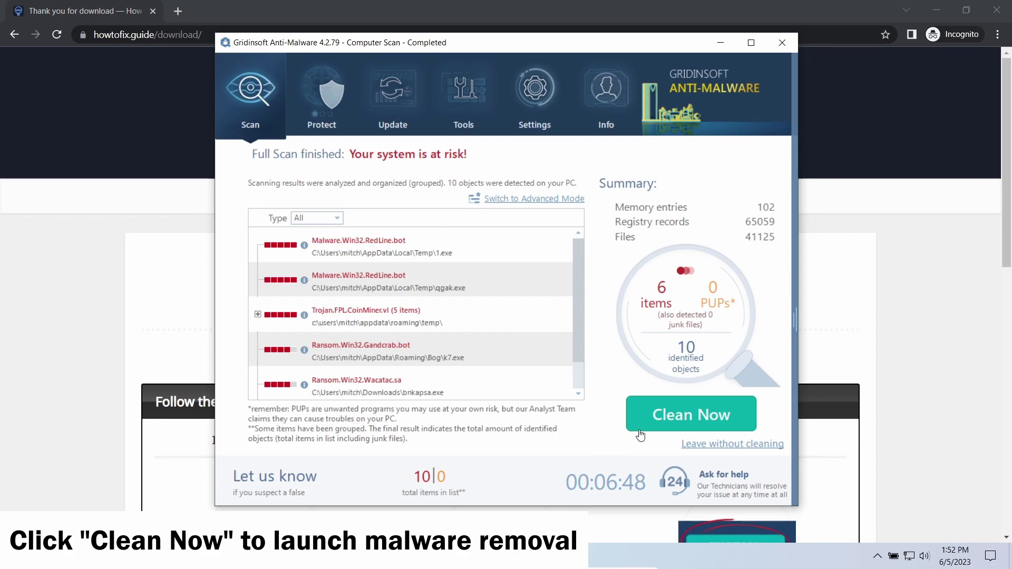
Clean all 10 detected threats, close the removal summary, and return to the 10-items-removed start page.
left_click(670, 414)
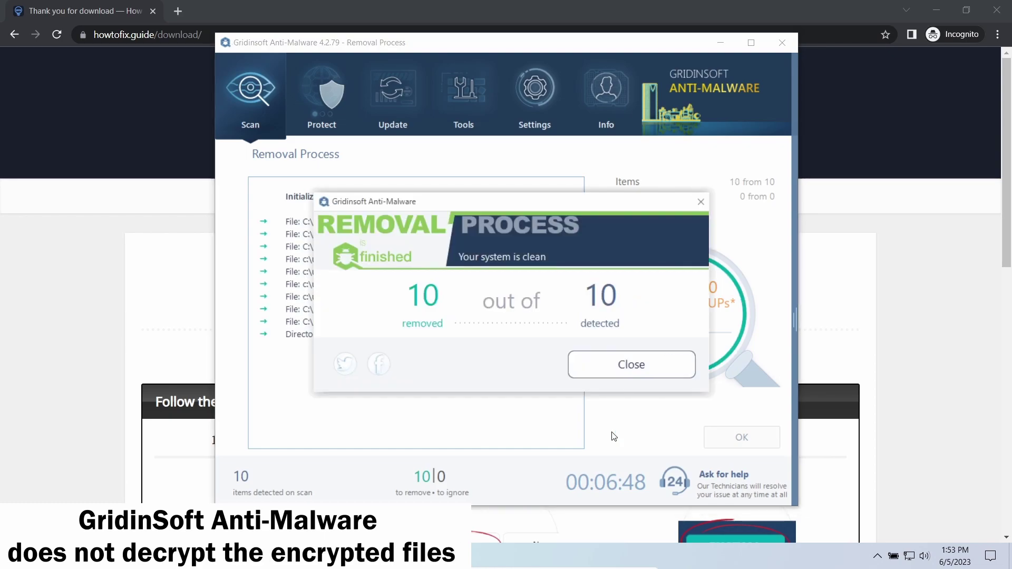
left_click(633, 365)
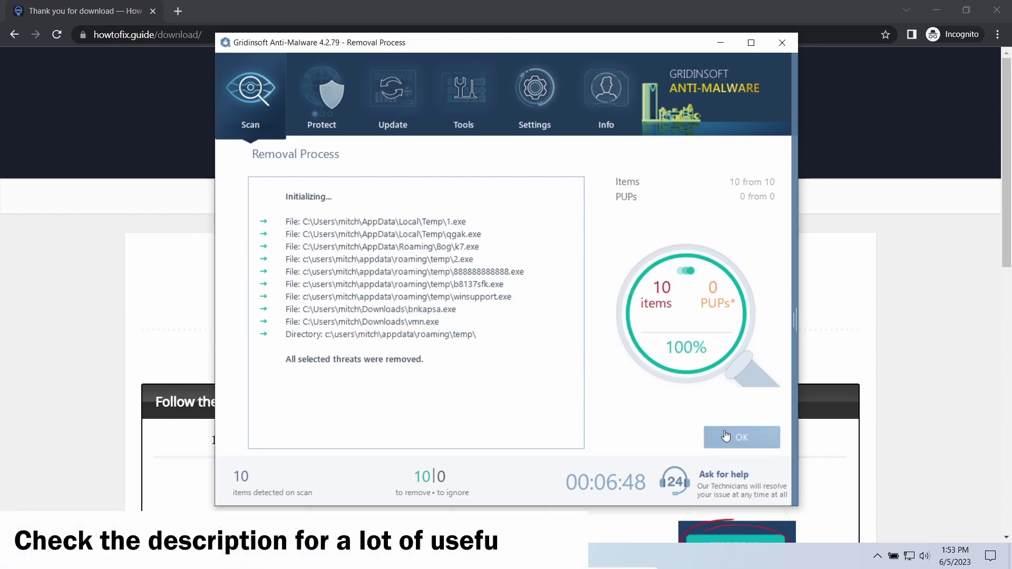
left_click(740, 437)
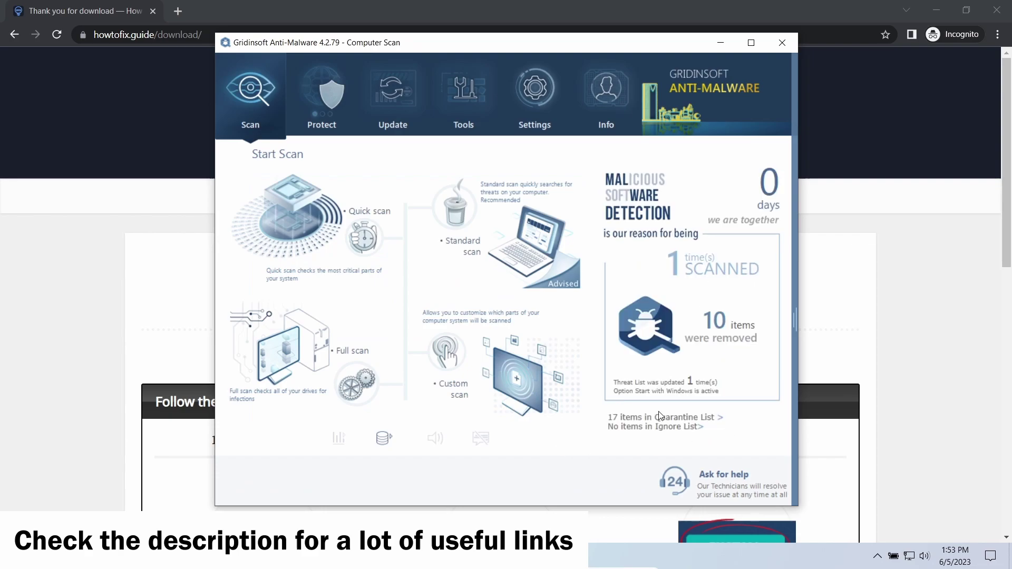